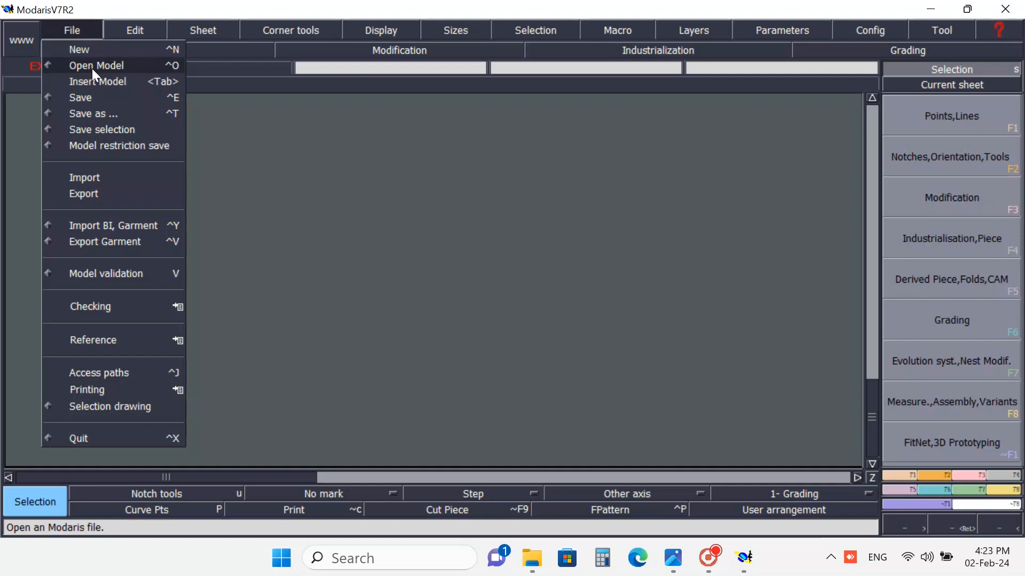
Open the Modaris model 4114 from the folder KIABI > MSS24PDMOD2 > 4114 on the PATTERN (D:) drive
click(92, 68)
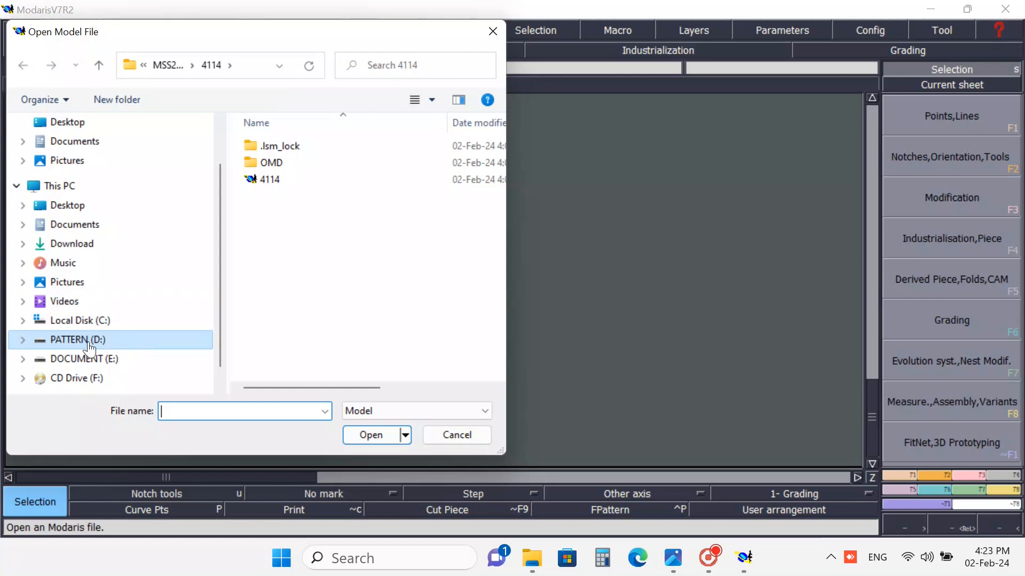
click(118, 338)
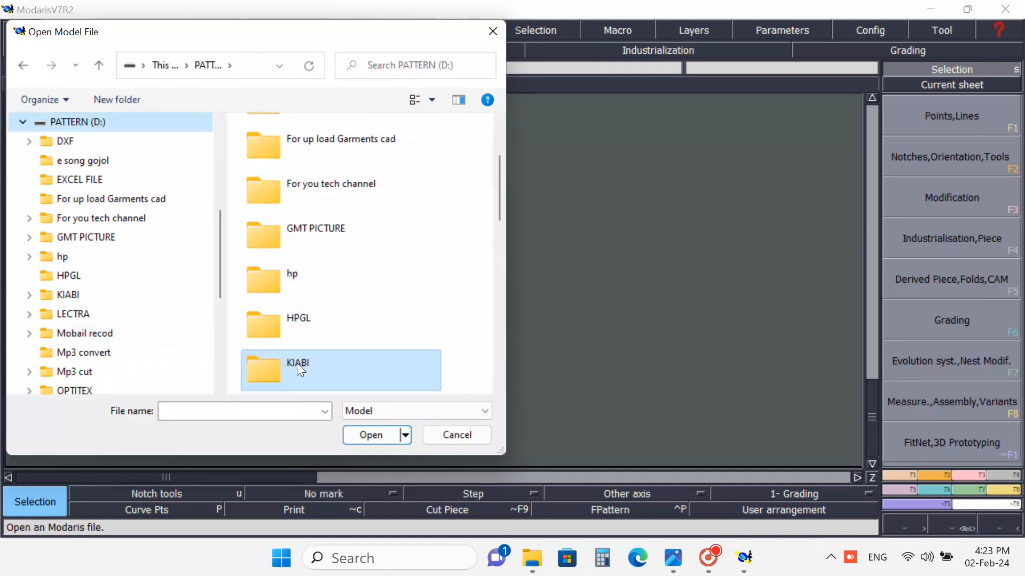
double_click(320, 363)
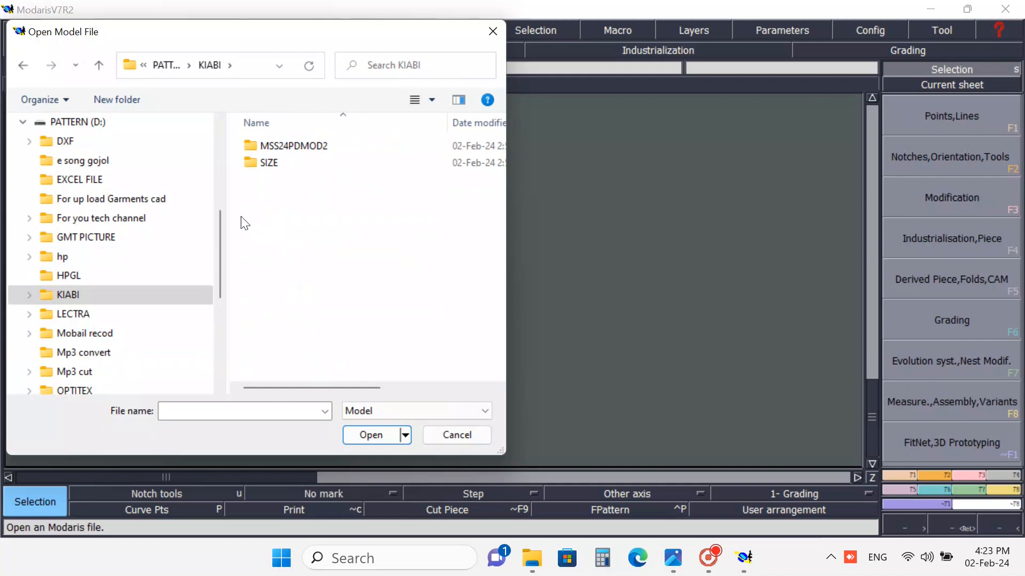
double_click(306, 147)
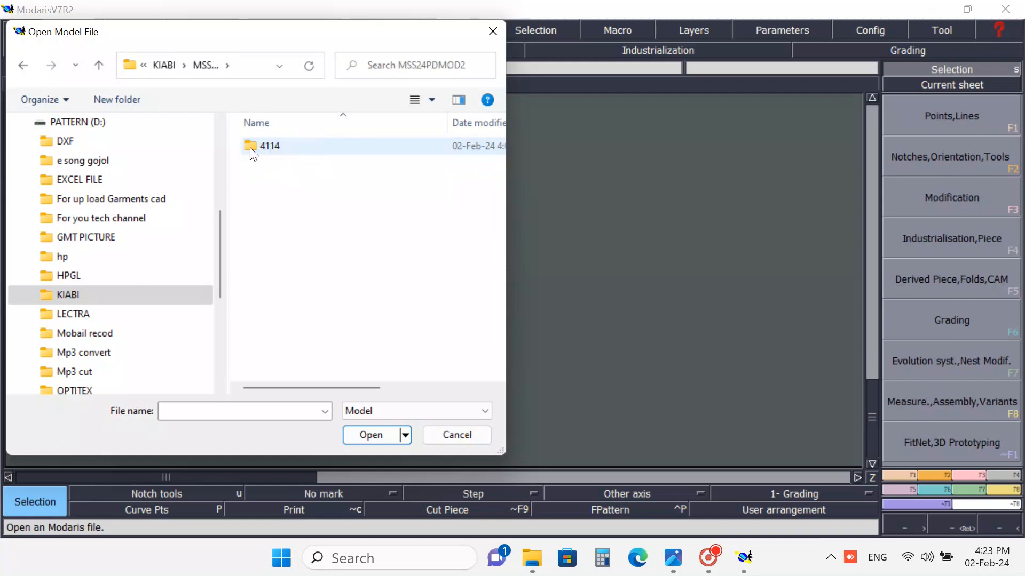
double_click(288, 147)
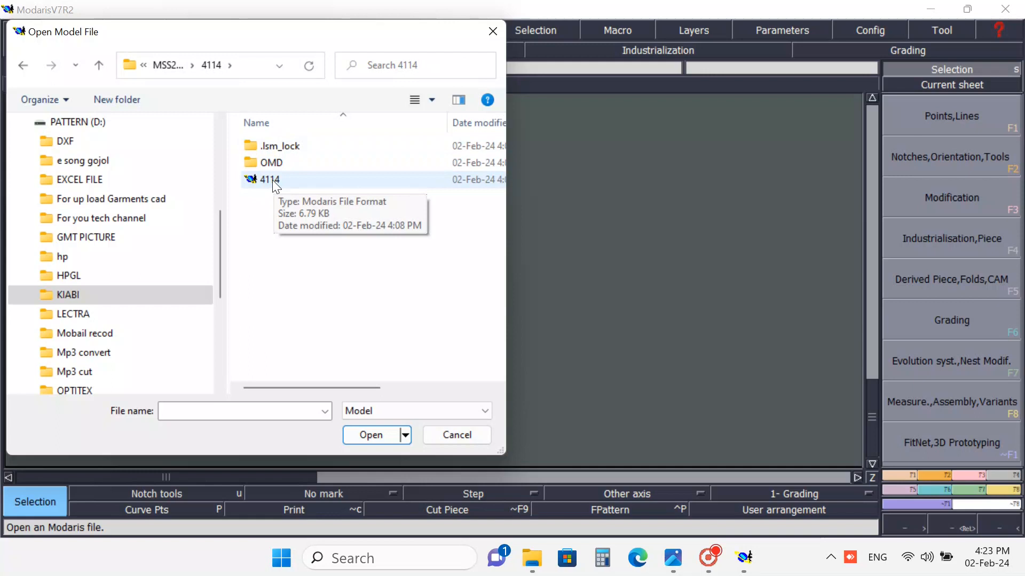
click(273, 181)
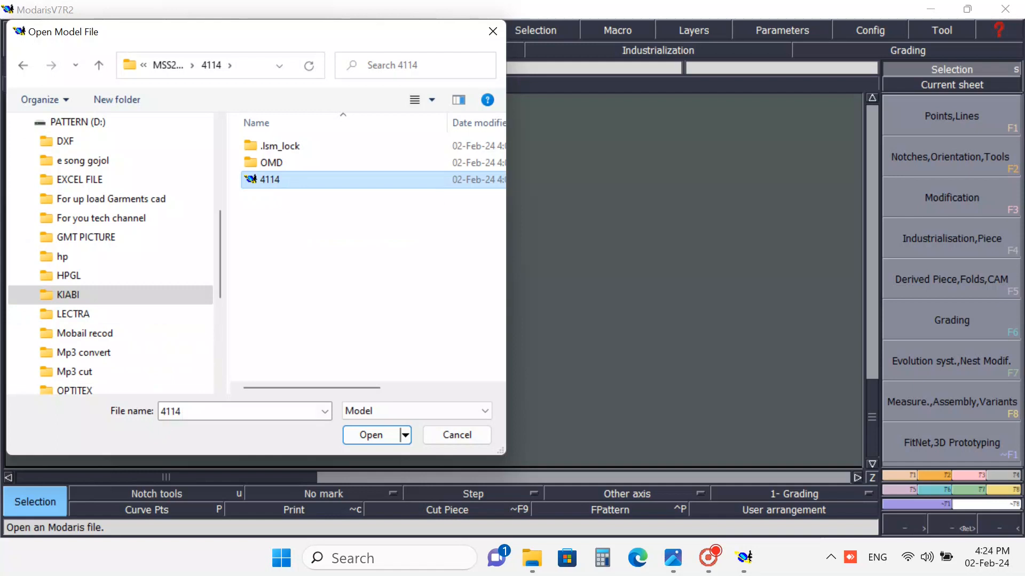
click(377, 435)
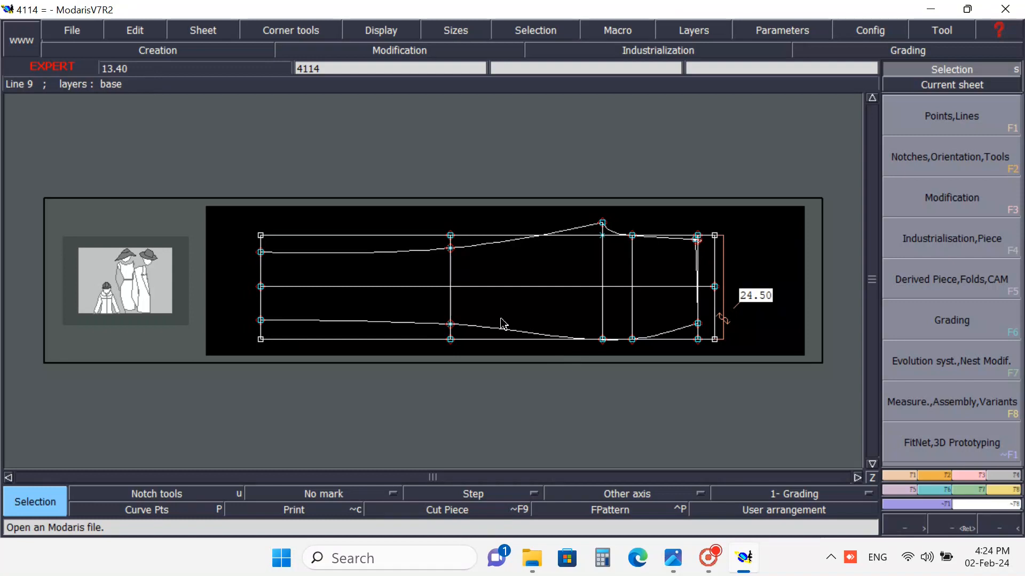
Display the title blocks on all sheets and automatically arrange the sheets on the desk
key(ctrl+a)
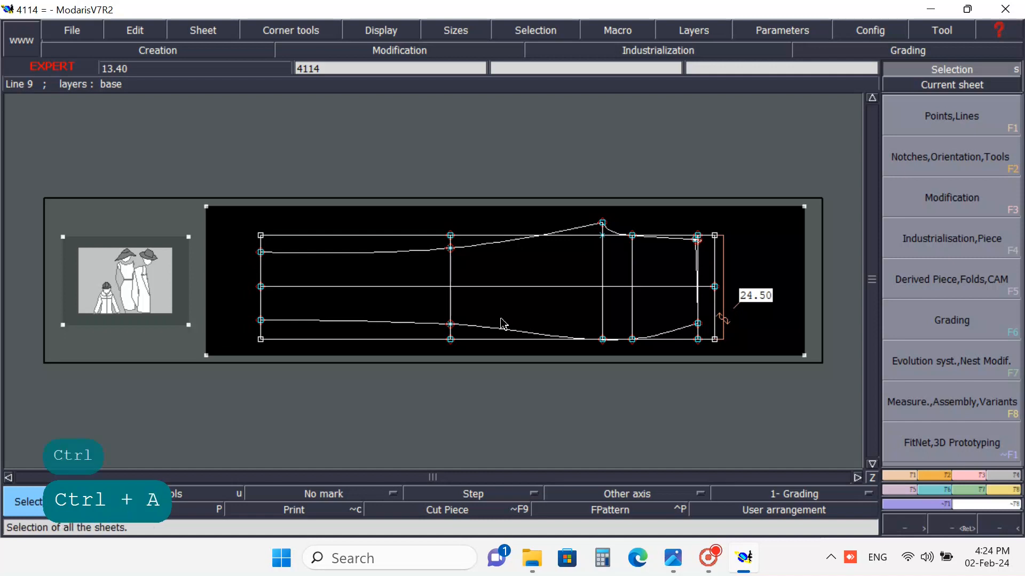
key(ctrl+u)
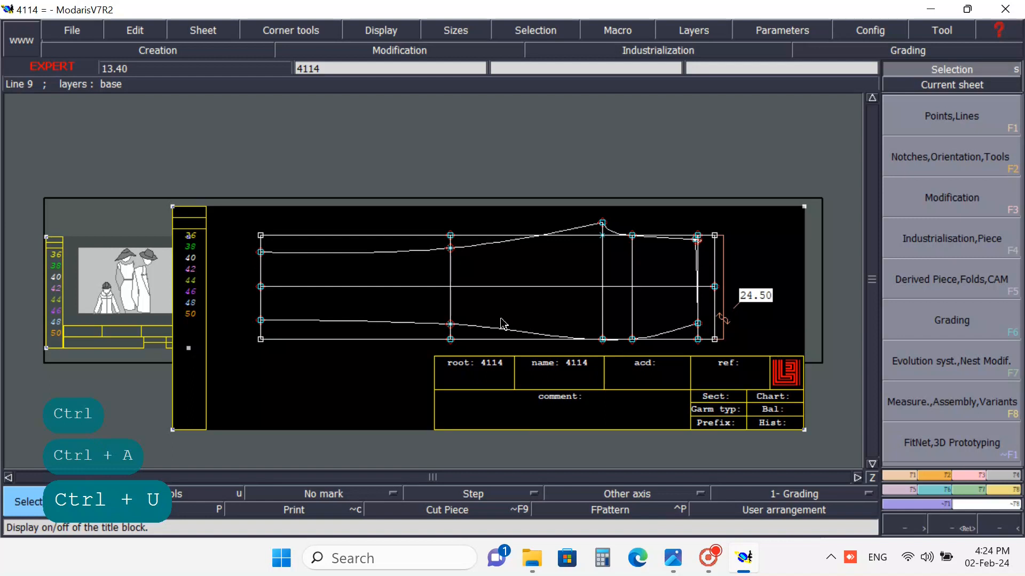
key(j)
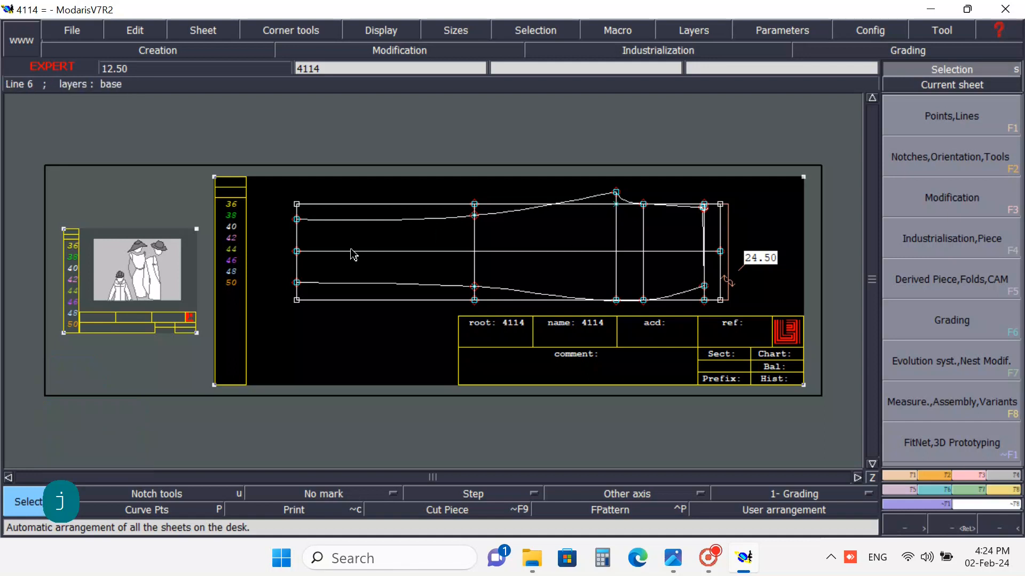
click(342, 342)
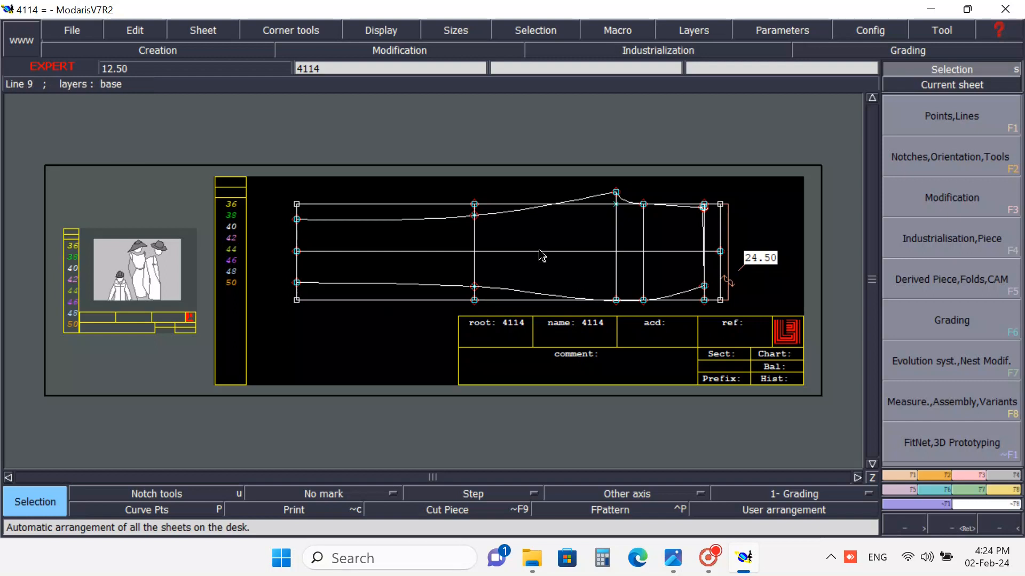
Make the 4114 trouser leg pattern the current sheet
key(Home)
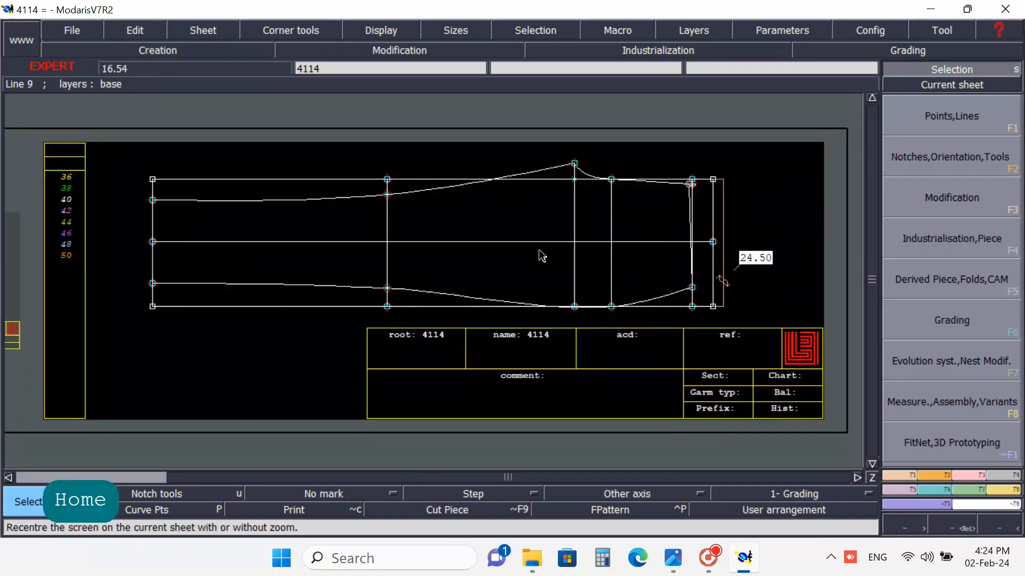
click(942, 88)
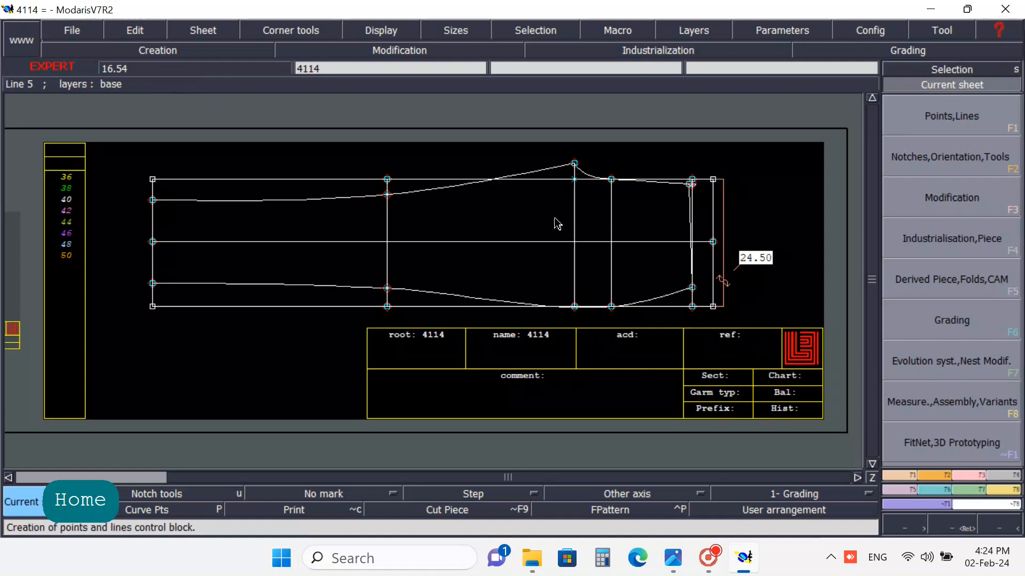
click(521, 218)
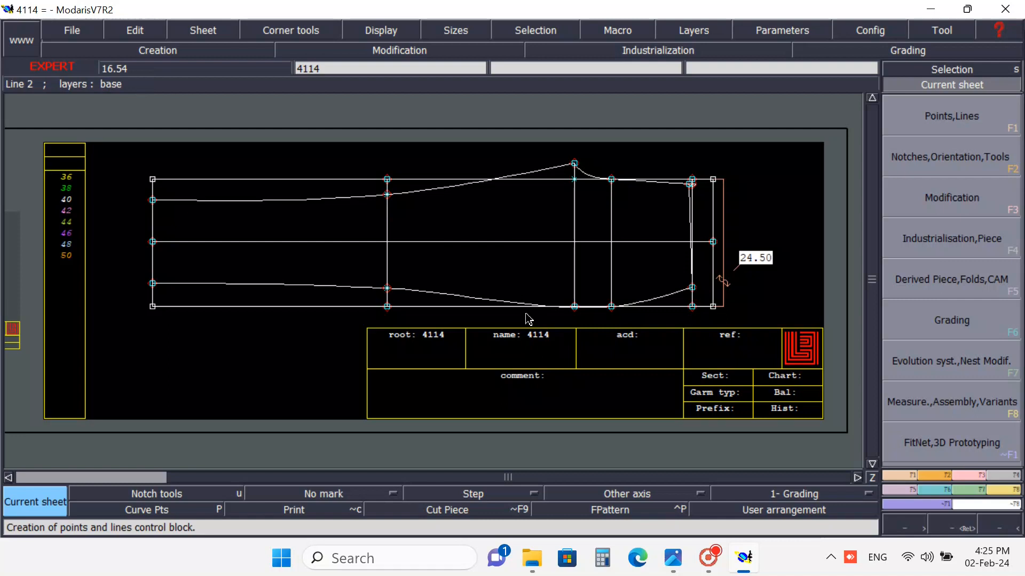
Delete the lower and upper long horizontal frame lines and the outermost vertical frame line beyond the waist end of the trouser pattern
click(955, 523)
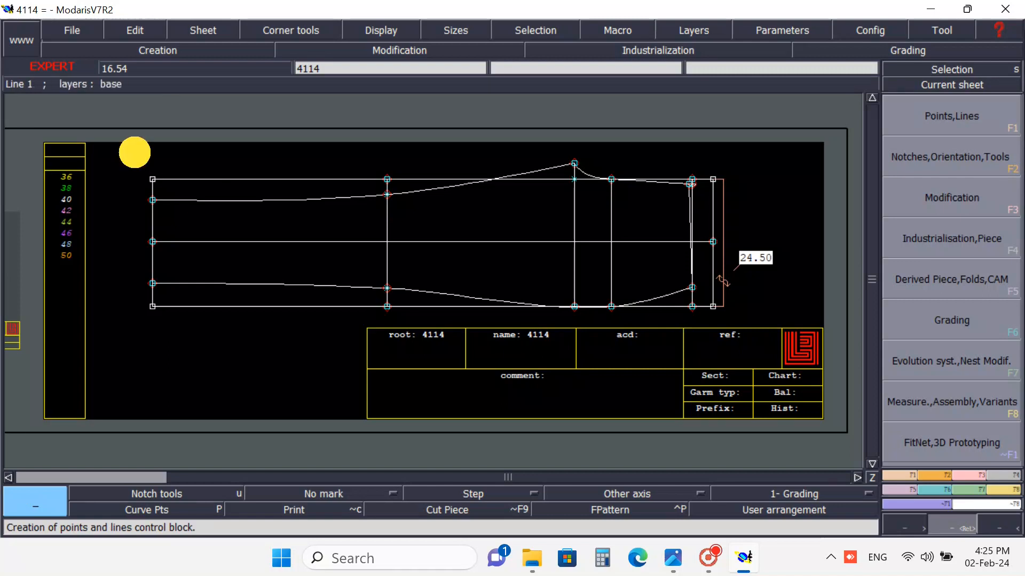
drag(380, 281, 763, 327)
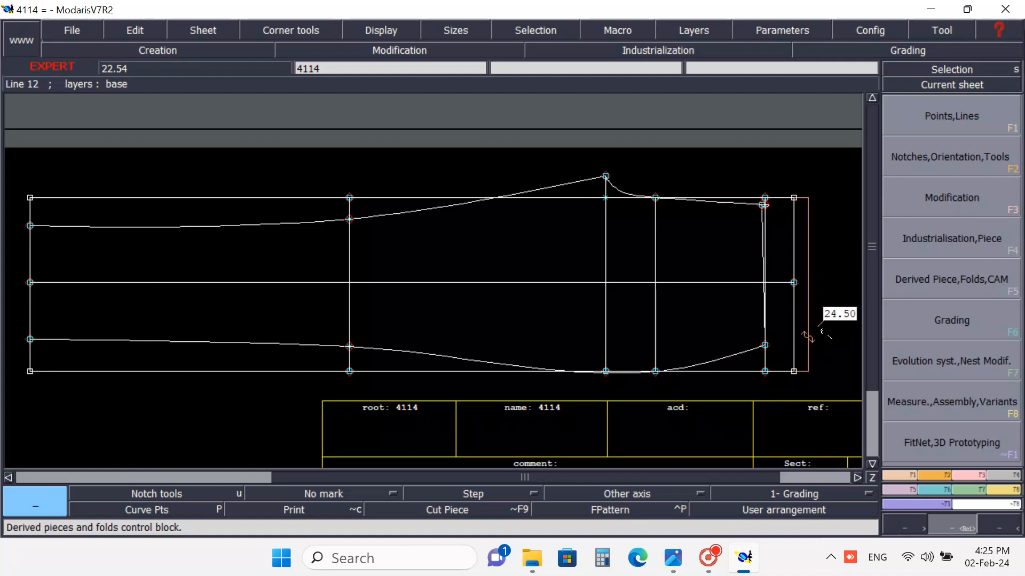
click(968, 473)
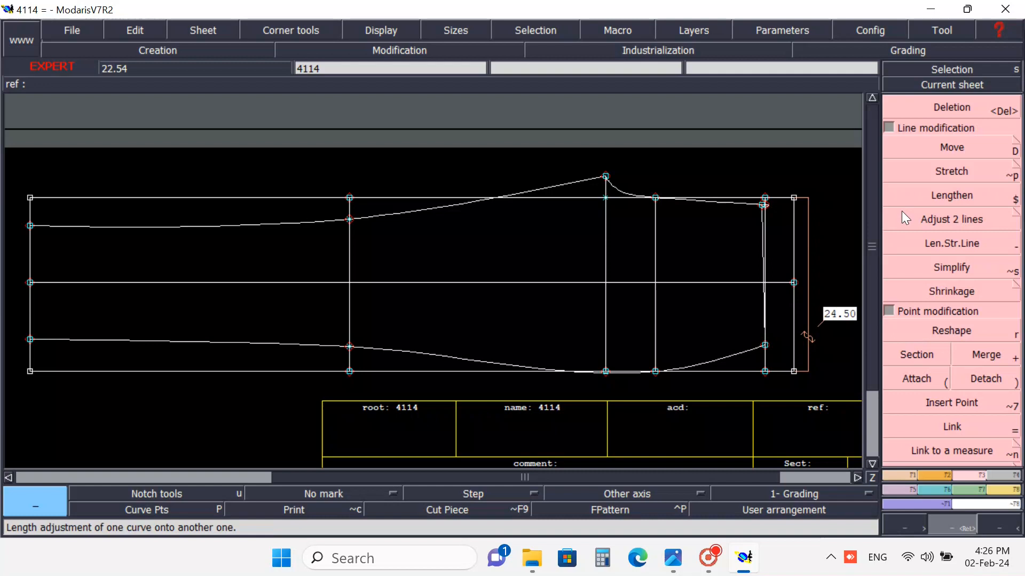
click(985, 110)
click(946, 106)
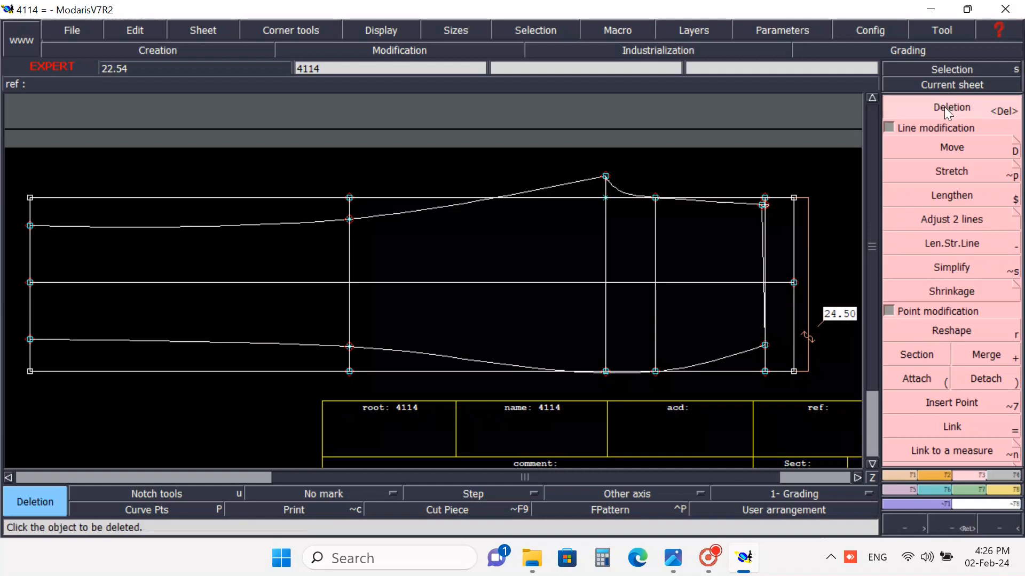
click(316, 372)
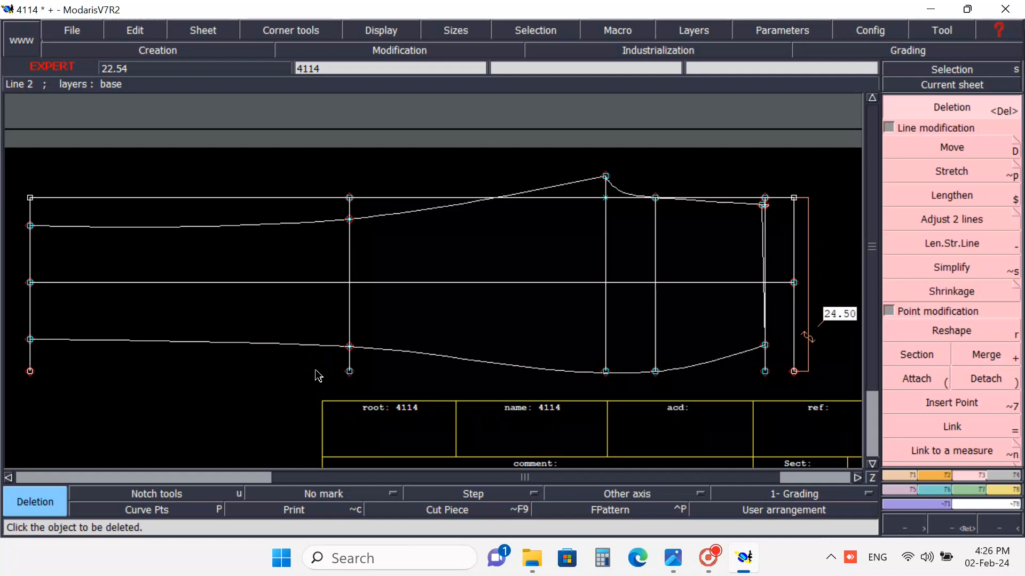
click(566, 202)
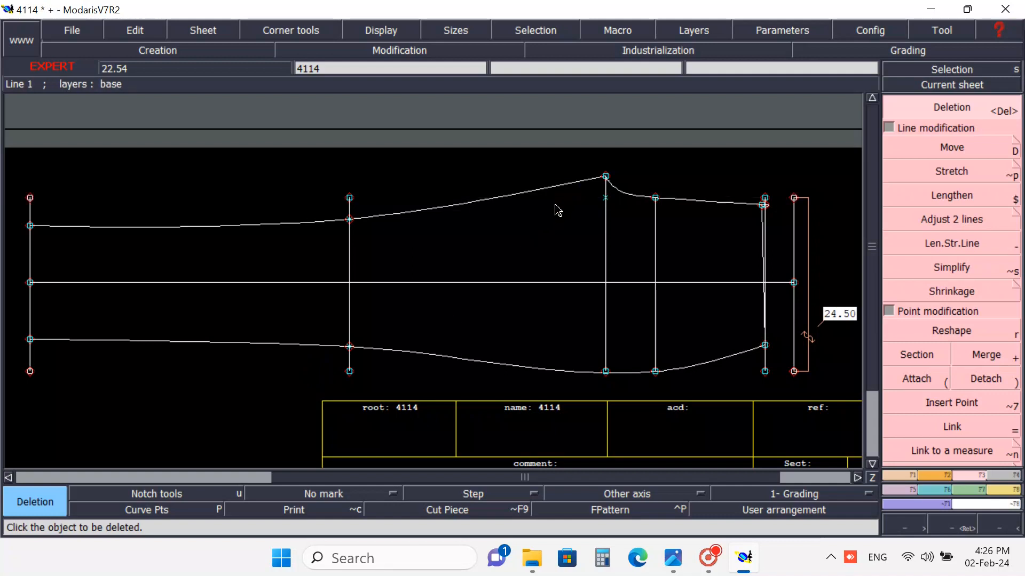
click(795, 308)
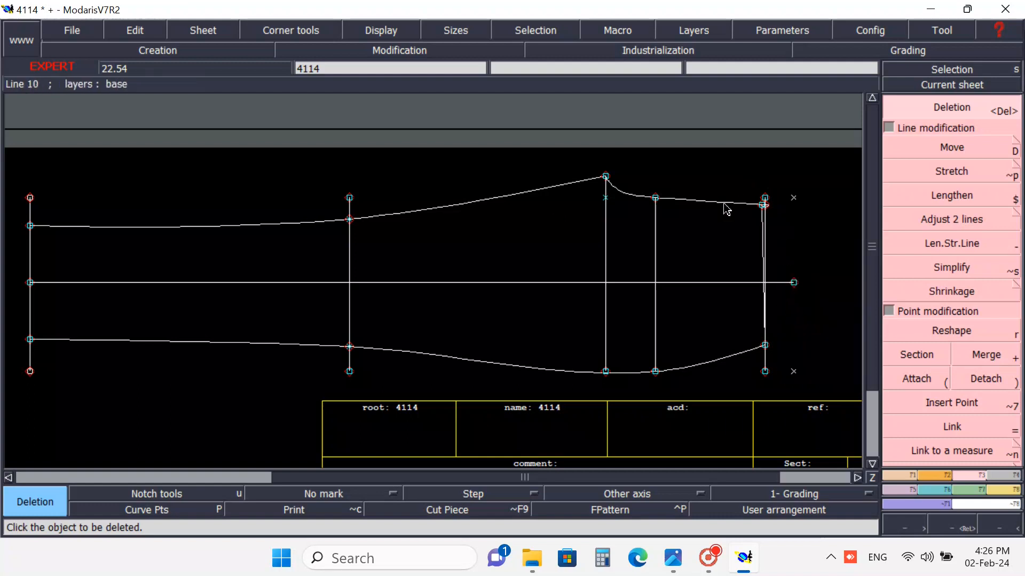
Delete the straight vertical guide line next to the slanted waistline and the leftover construction points around the upper waist corner
click(953, 525)
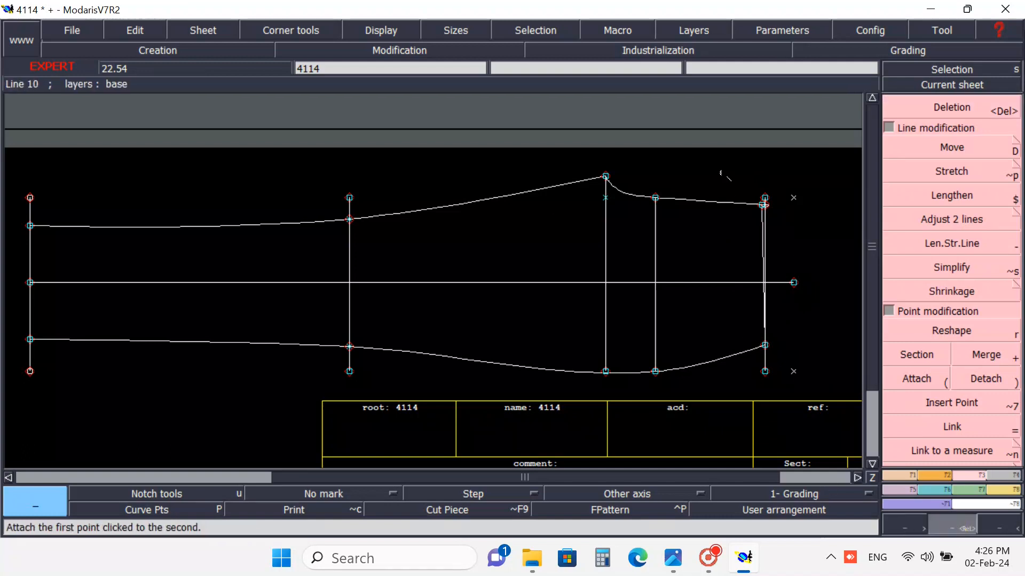
drag(720, 171, 822, 393)
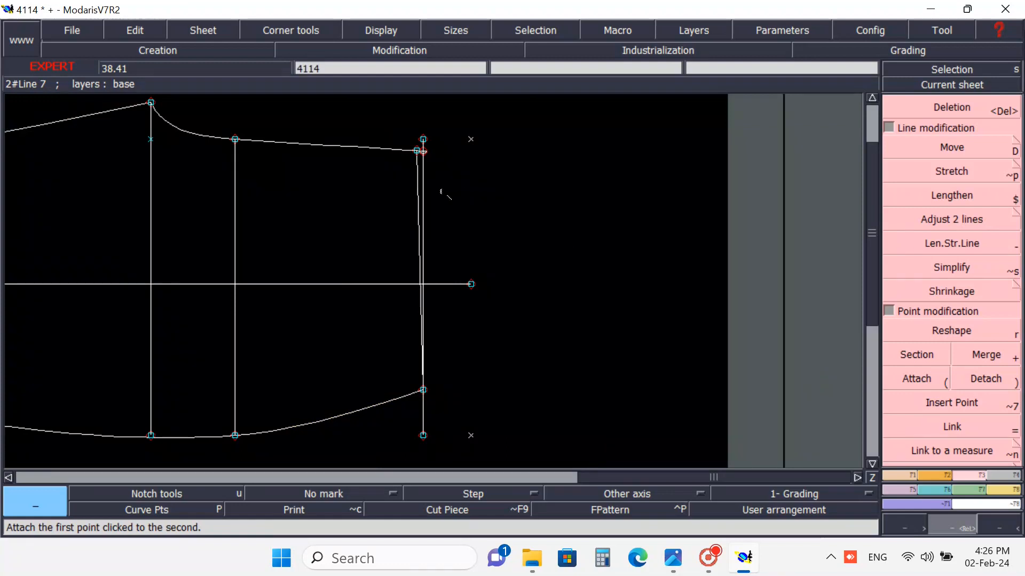
drag(322, 112, 530, 435)
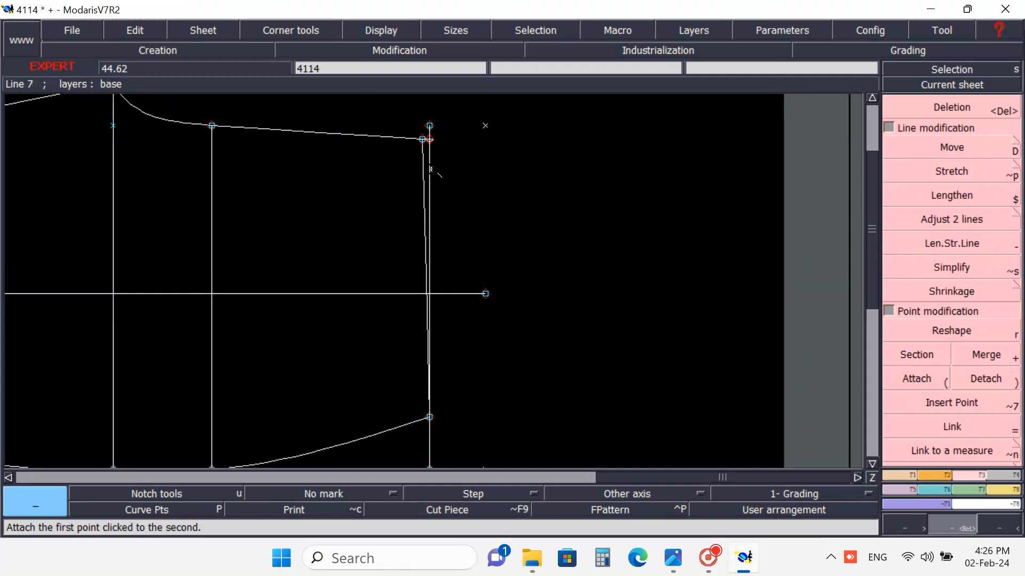
click(958, 107)
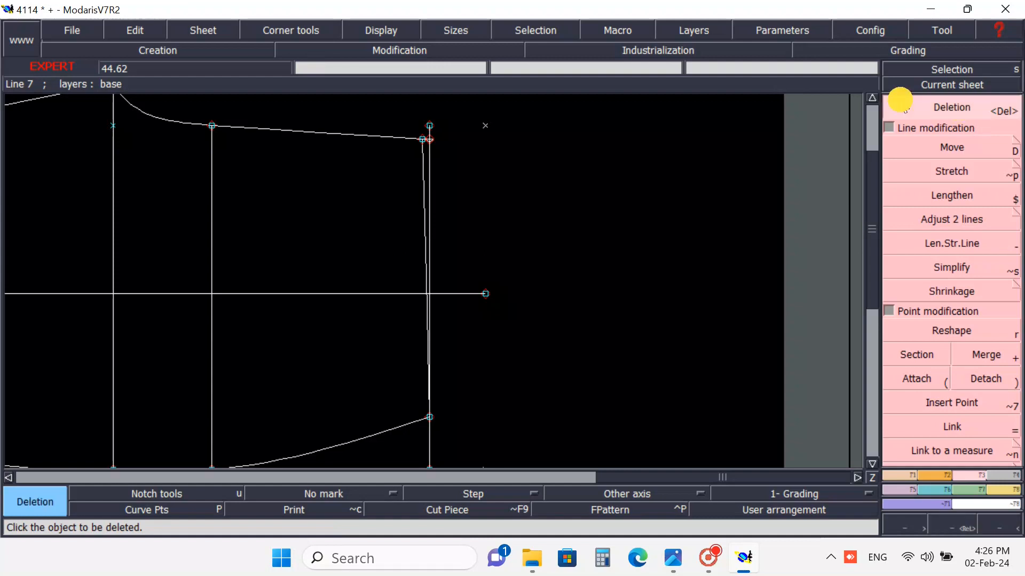
click(433, 165)
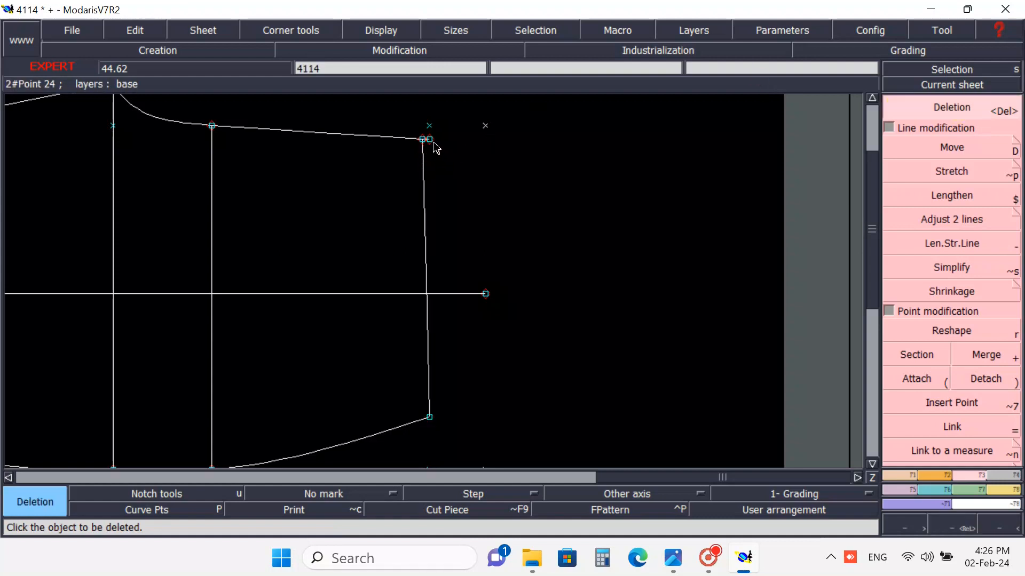
click(434, 141)
click(430, 126)
click(487, 138)
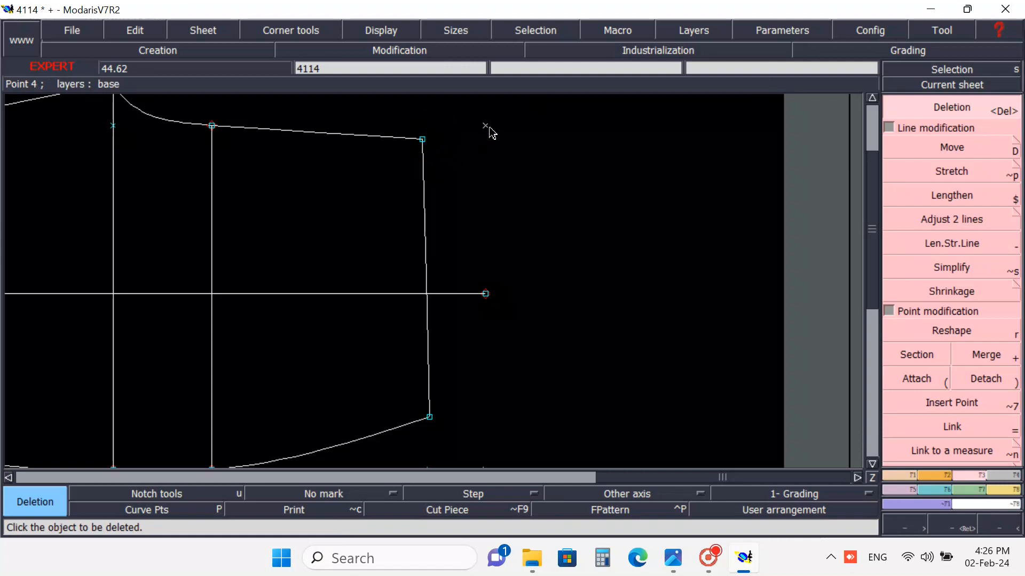
click(487, 130)
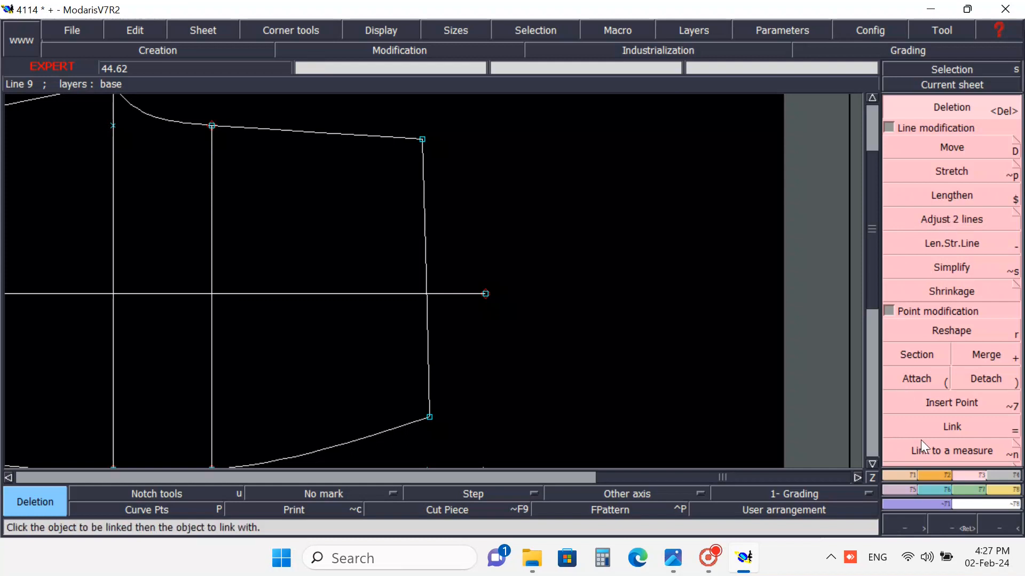
Shorten the horizontal centre line to the vertical hip line with Adjust 2 lines
click(917, 218)
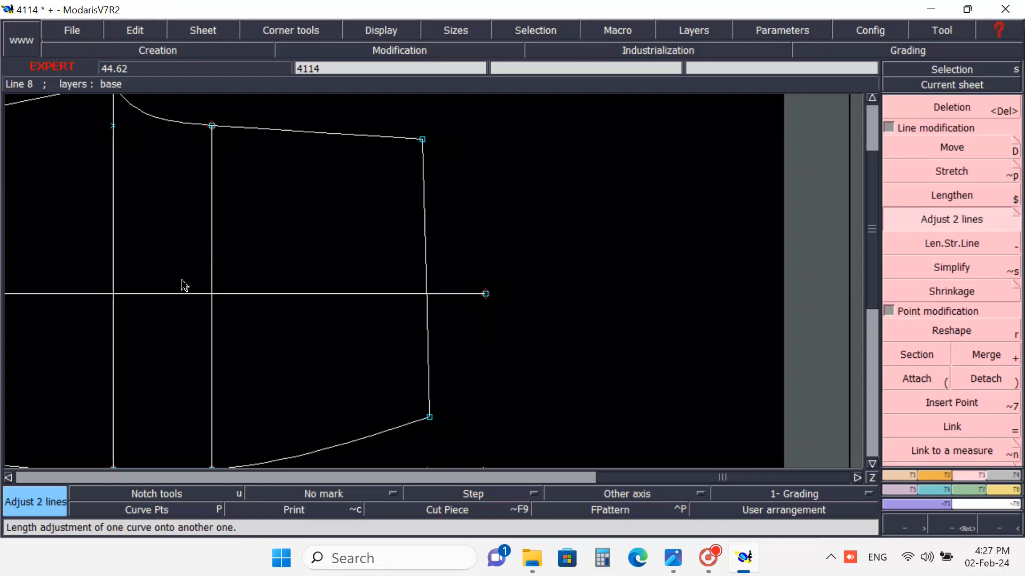
click(165, 293)
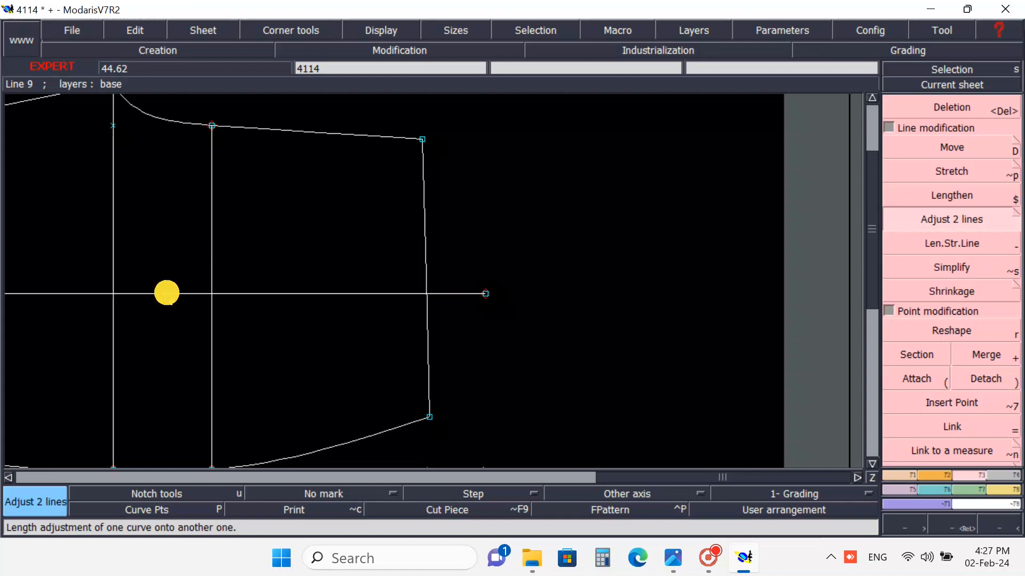
click(211, 243)
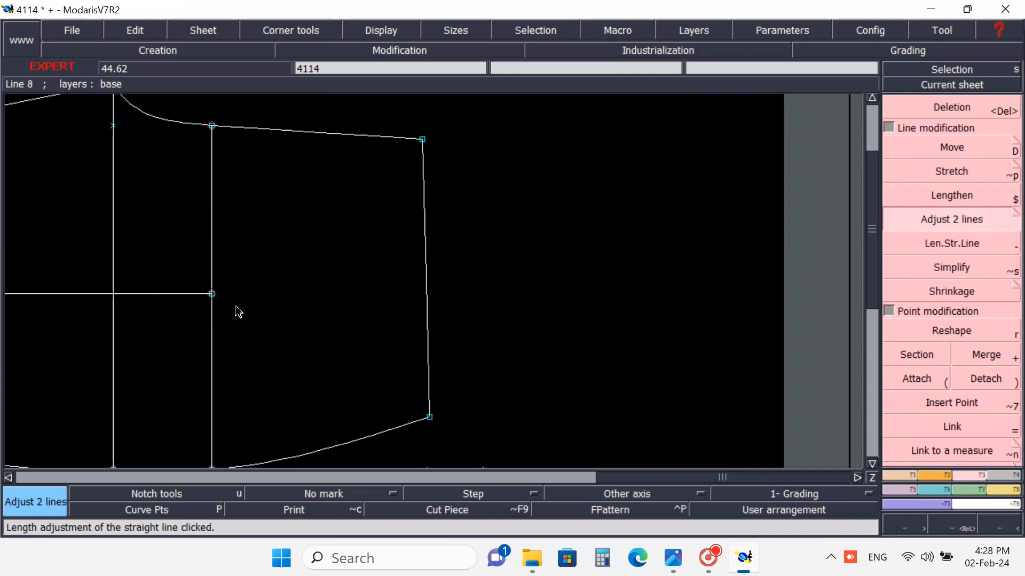
Delete the outer leftover frame corner point beyond the lower waist corner
key(Home)
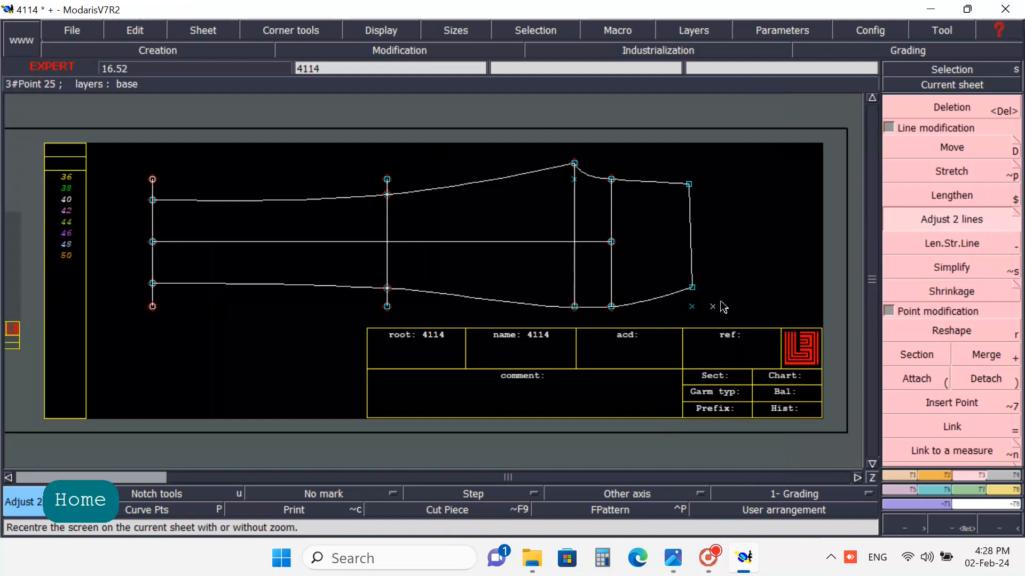
click(902, 106)
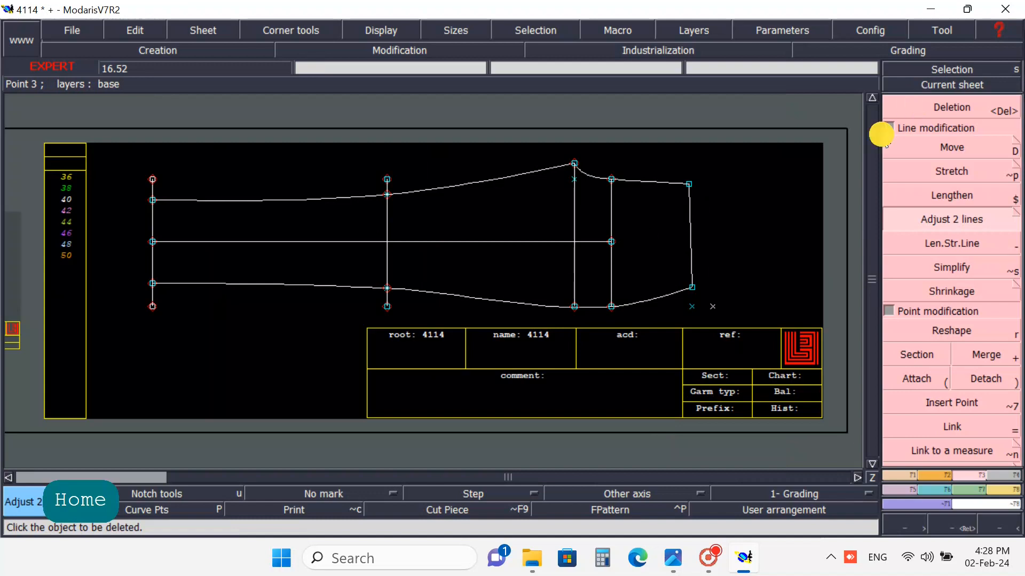
click(679, 302)
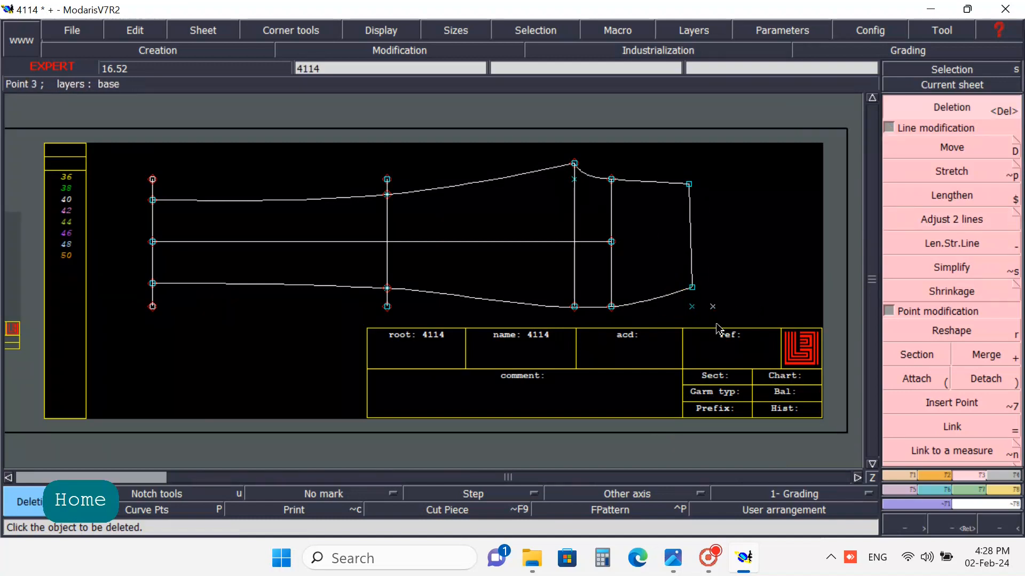
click(713, 307)
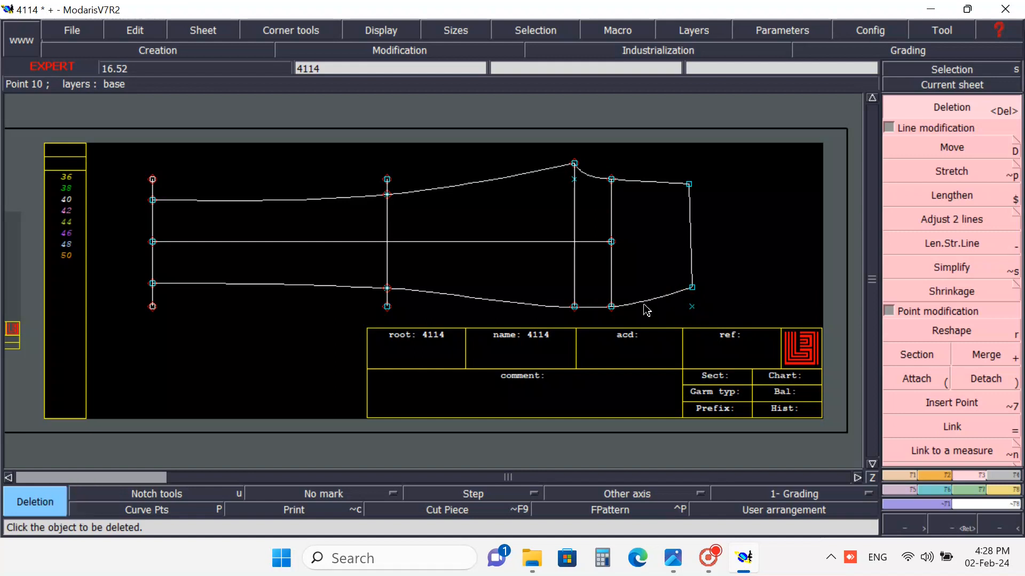
Delete the leftover point below the crotch corner and the end points where the knee and hem lines extend beyond the trouser outline
click(574, 178)
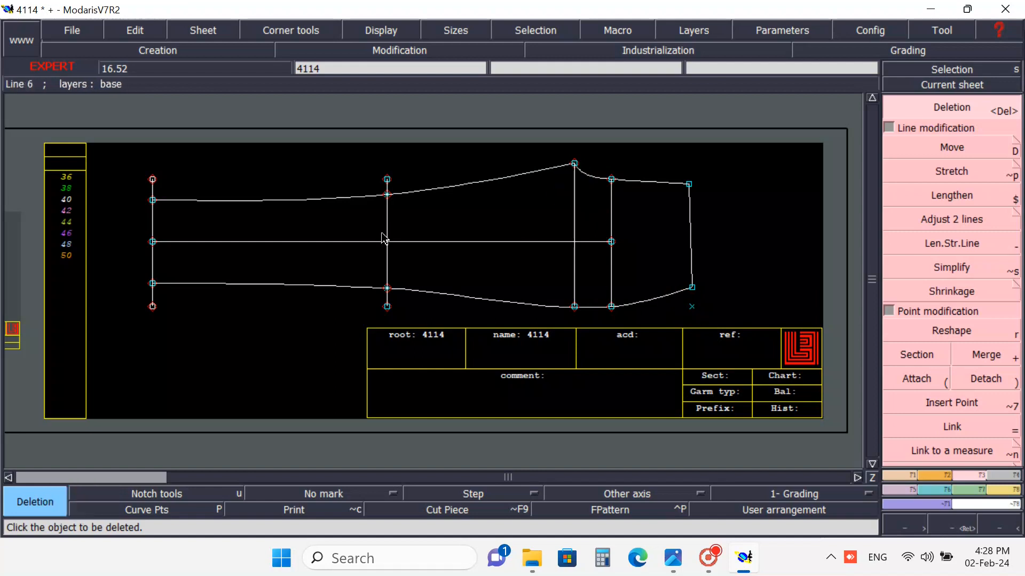
click(387, 179)
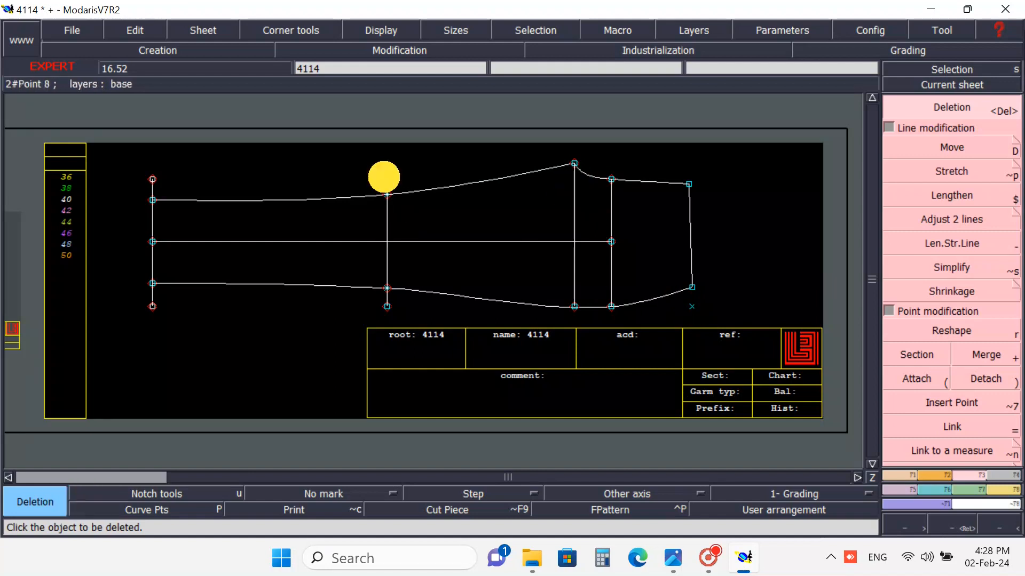
click(153, 181)
click(153, 307)
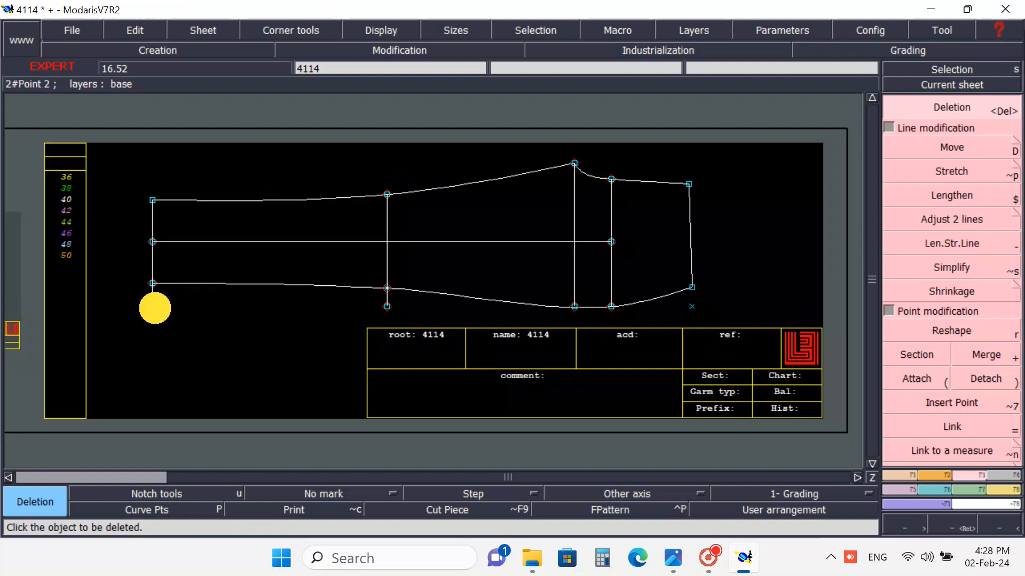
click(386, 307)
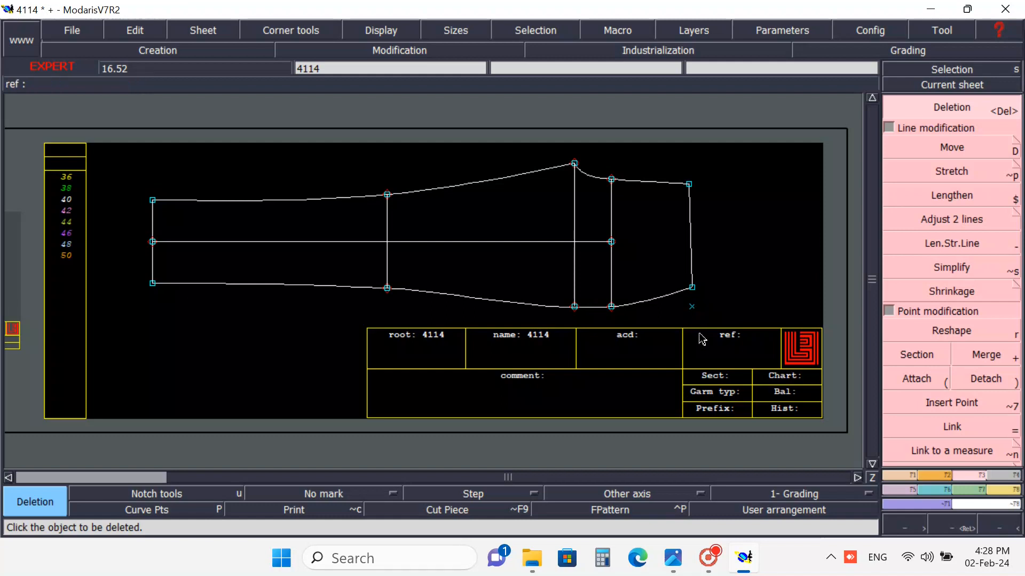
Draw a straight line with the Bezier tool downward from the lower waist corner, ending well below the hip curve
click(901, 476)
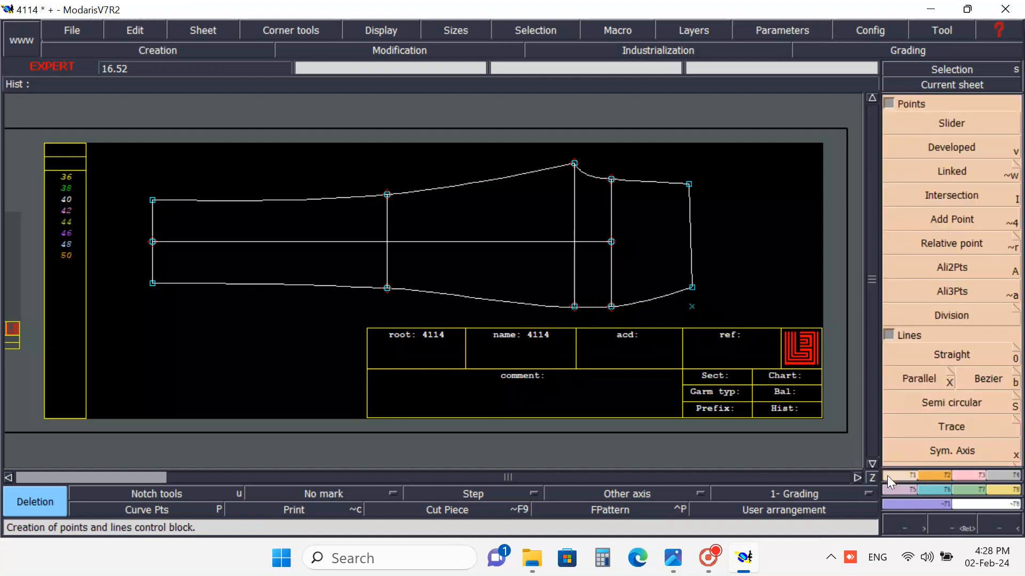
click(979, 374)
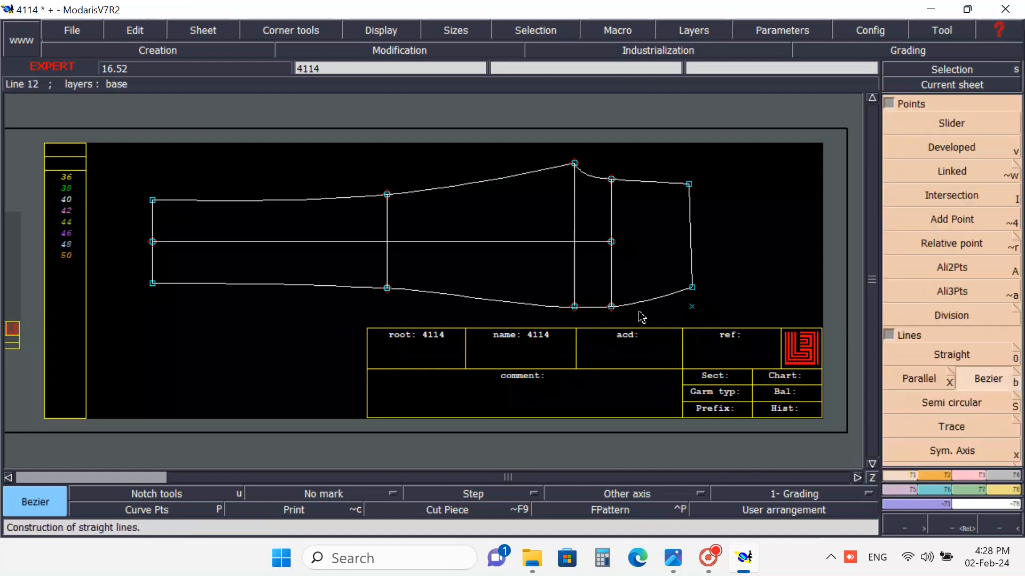
click(693, 288)
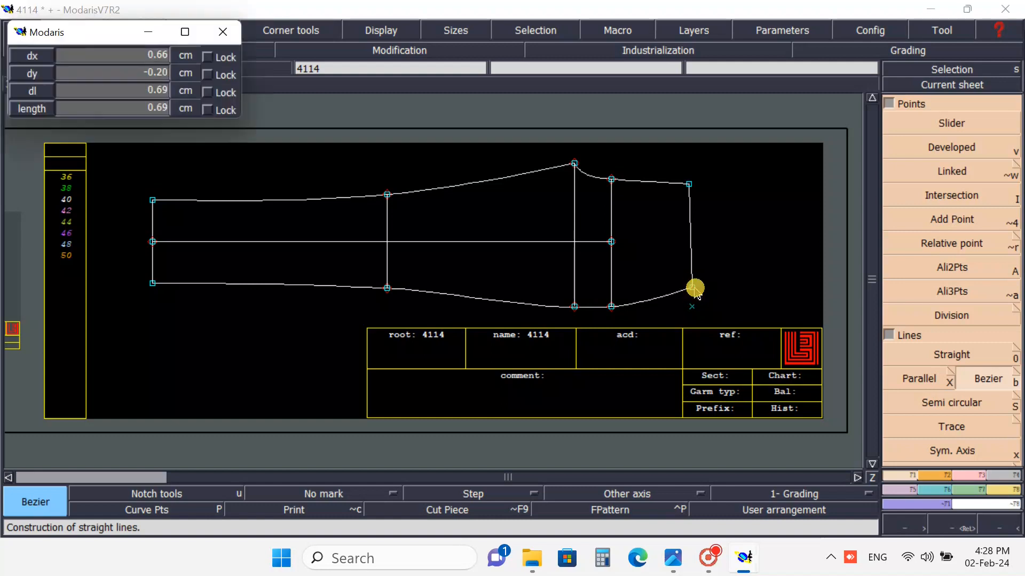
click(694, 355)
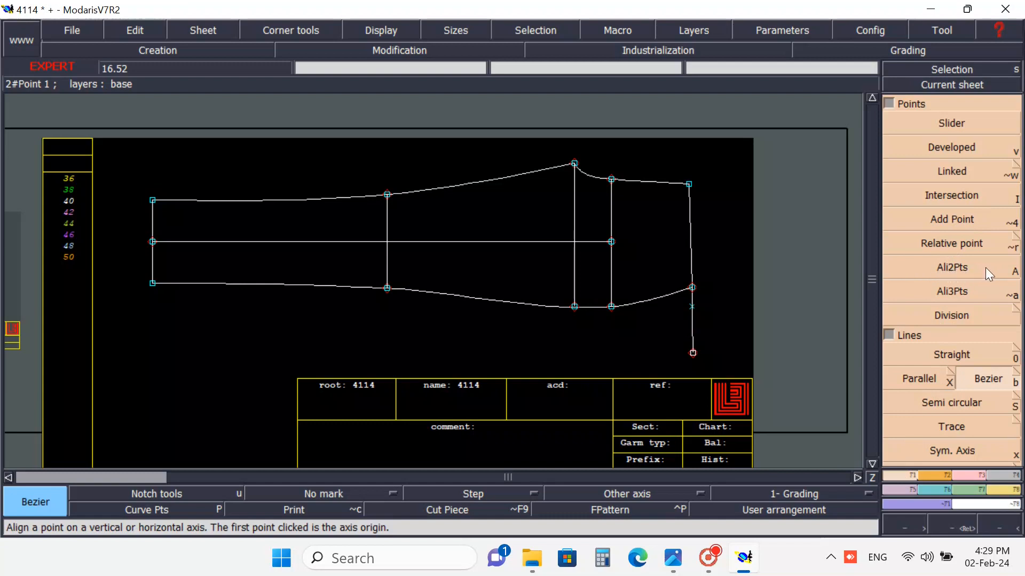
Align the new line's lower end point vertically with the lower waist corner using Ali2Pts
click(949, 267)
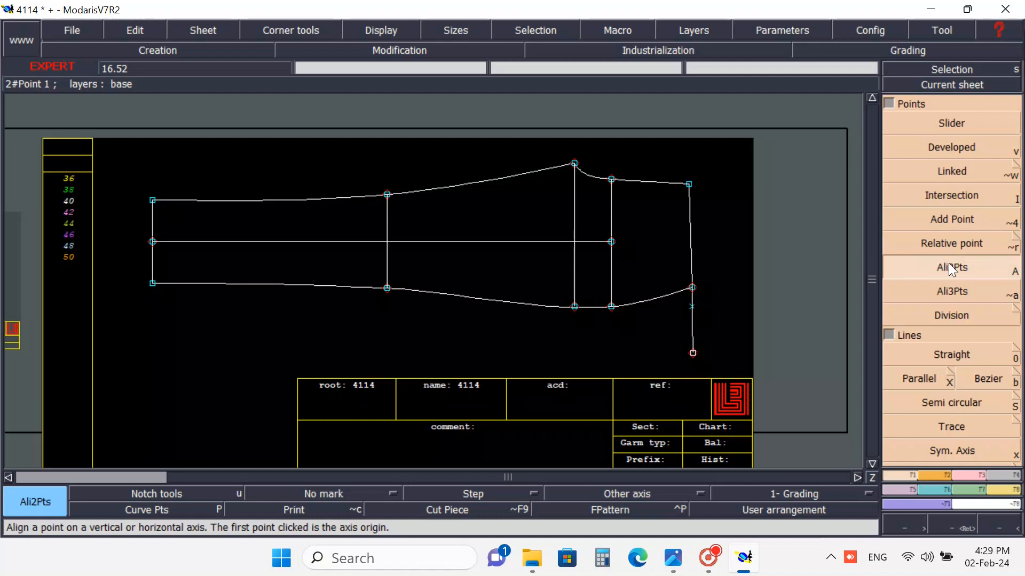
click(693, 287)
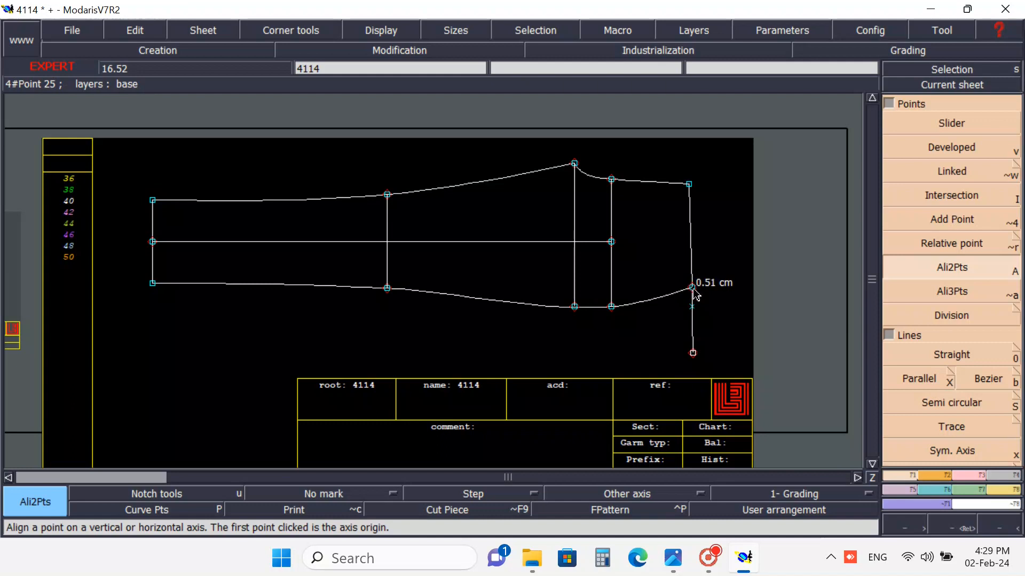
click(693, 354)
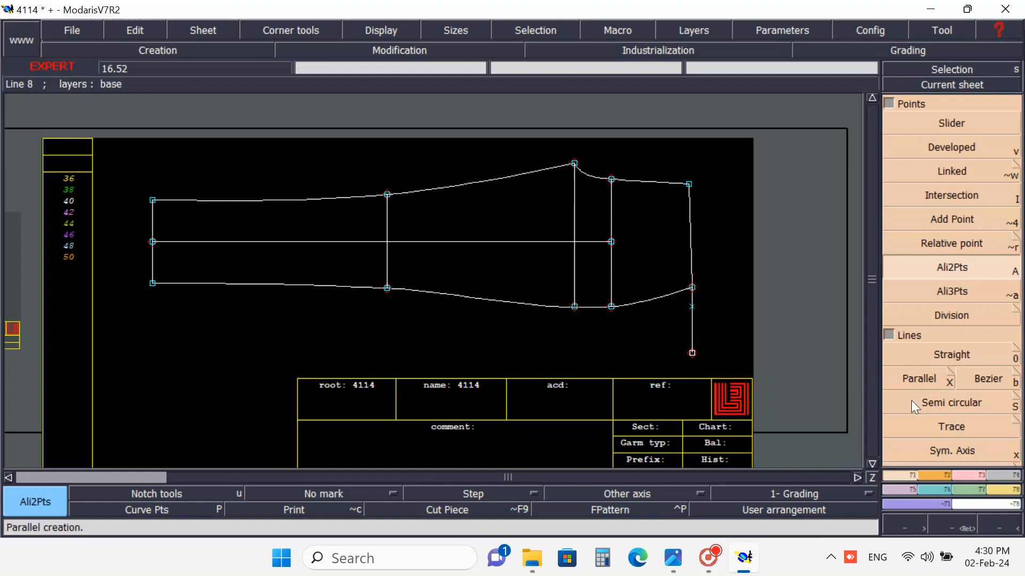
Display the curve handles on the waist and hip area of the trouser pattern
click(946, 528)
drag(642, 142, 755, 369)
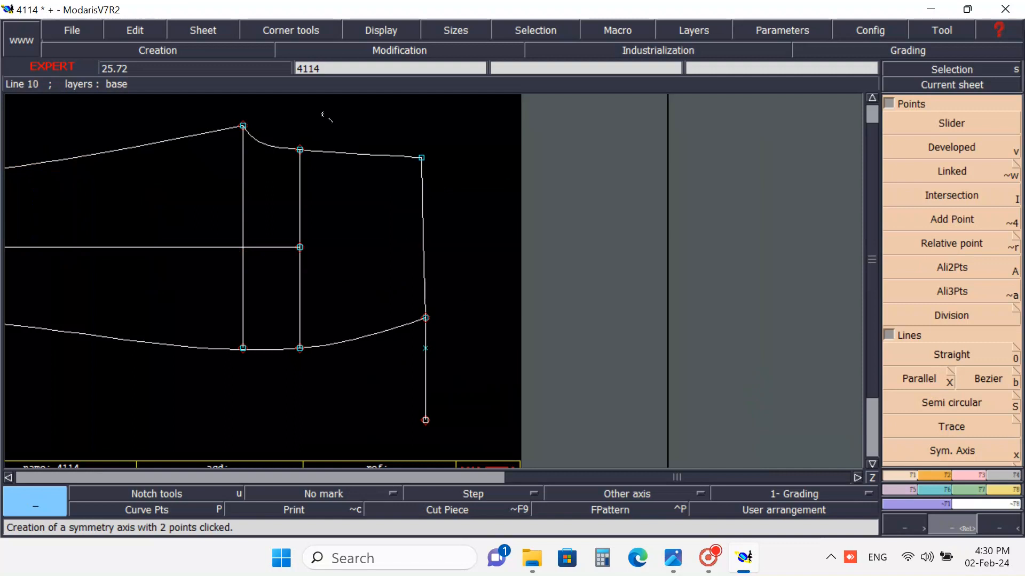
drag(328, 119, 511, 401)
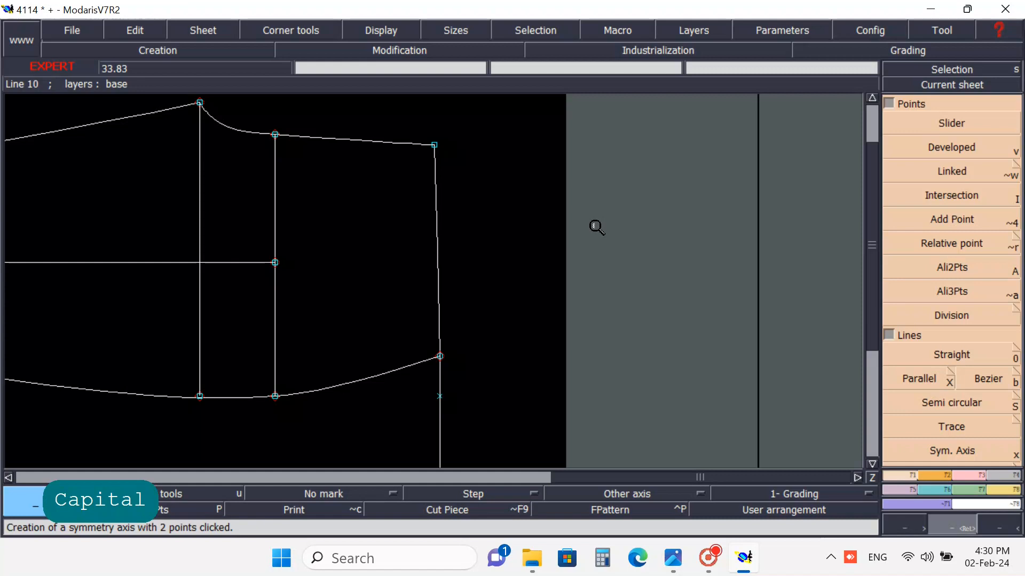
key(h)
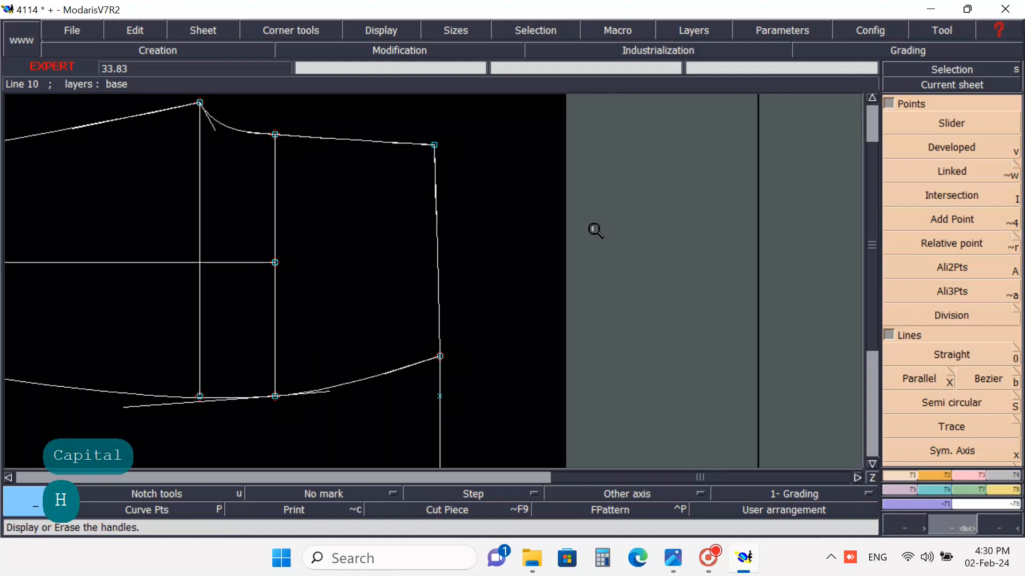
Reshape the waistline into a slight inward curve by moving its upper and lower handles toward the hip line
click(969, 476)
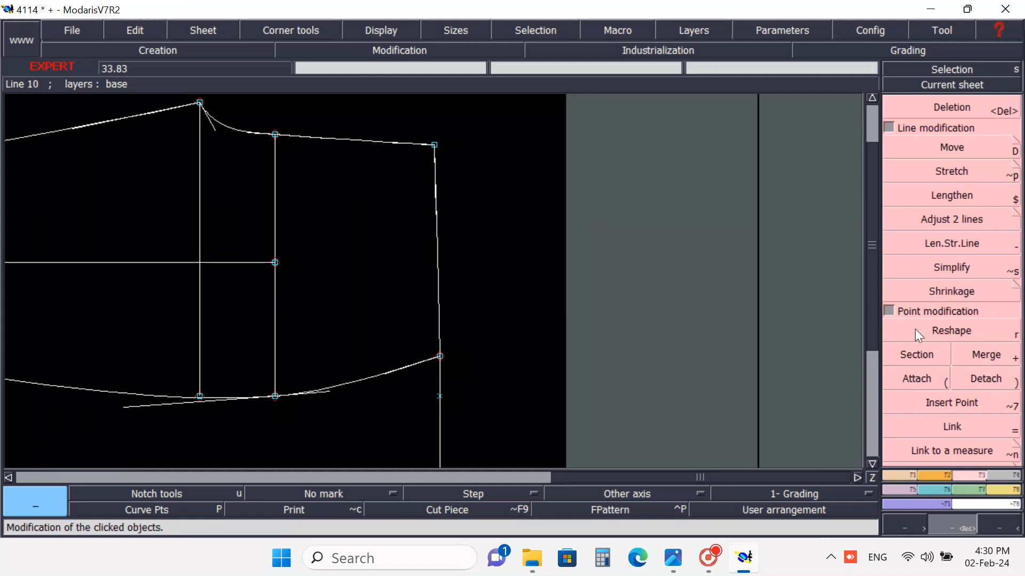
key(Caps_Lock)
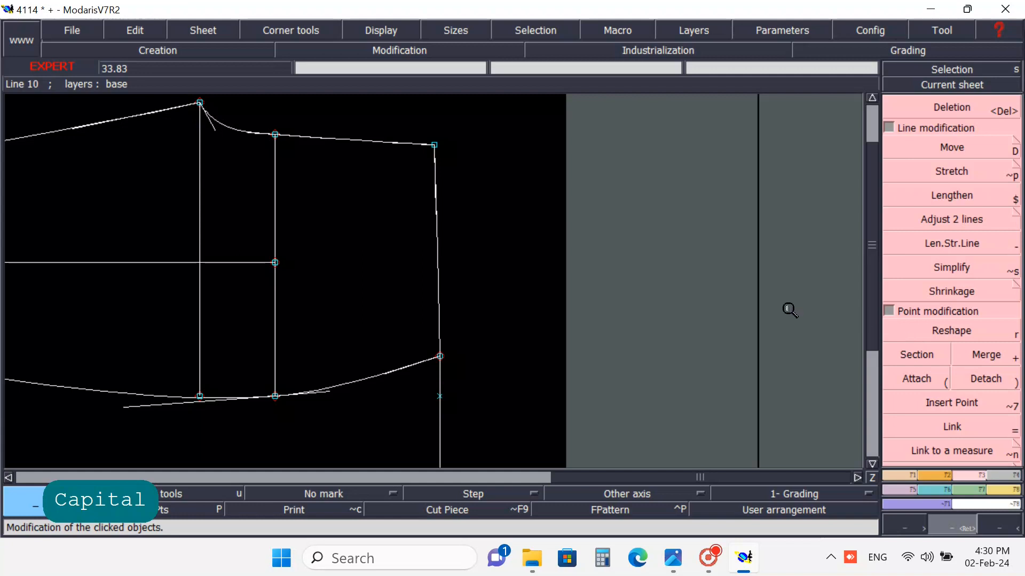
key(r)
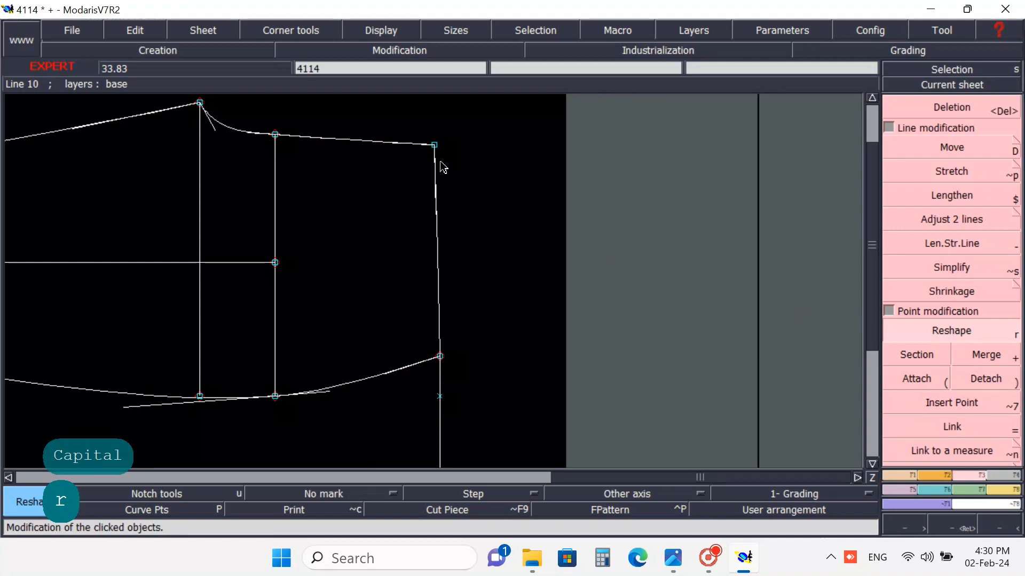
click(436, 198)
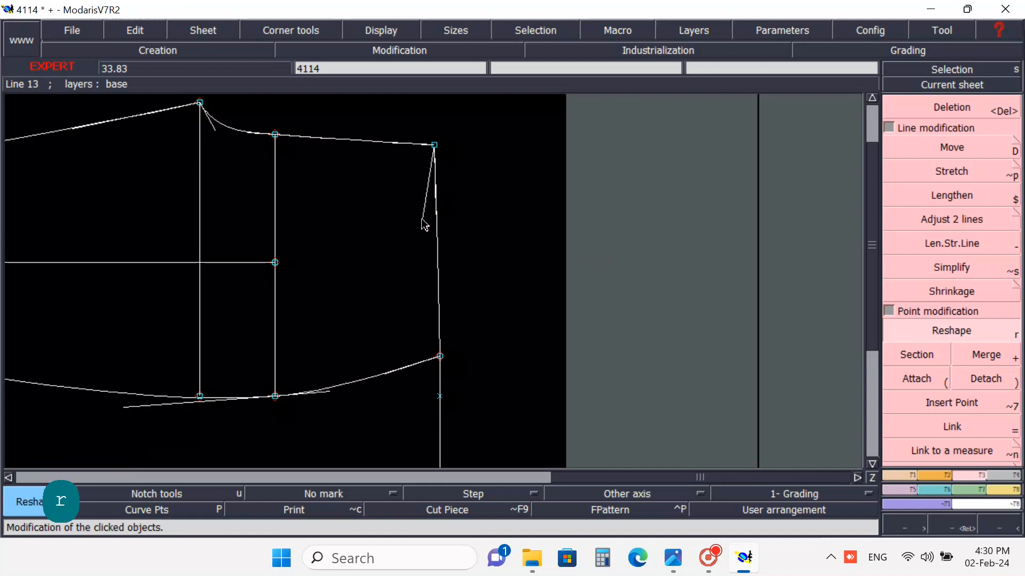
click(424, 247)
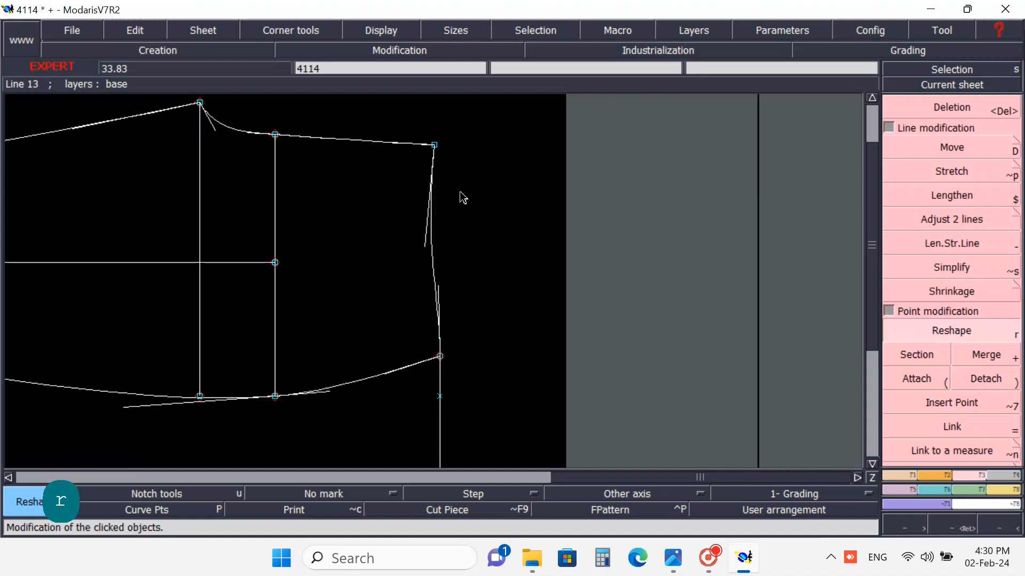
click(441, 297)
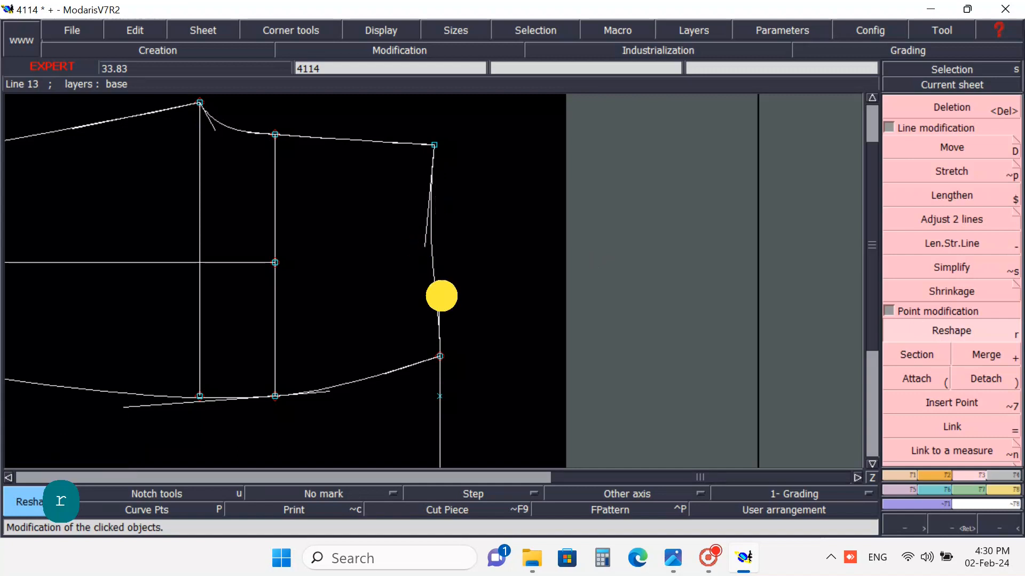
click(434, 295)
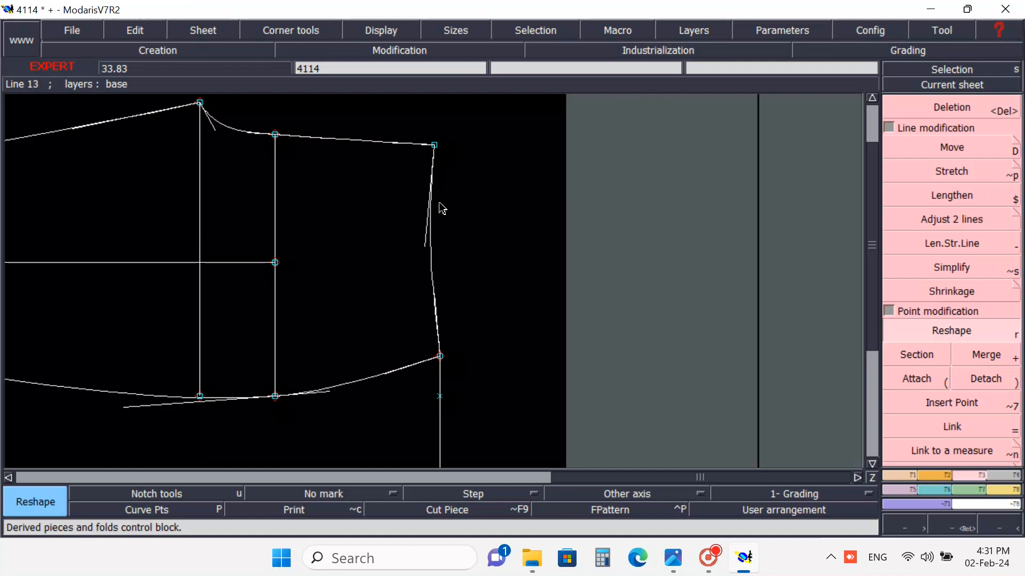
Flatten the waistline's inward curve by moving its upper handle slightly outward and fine-tuning the lower handle with Reshape
click(424, 237)
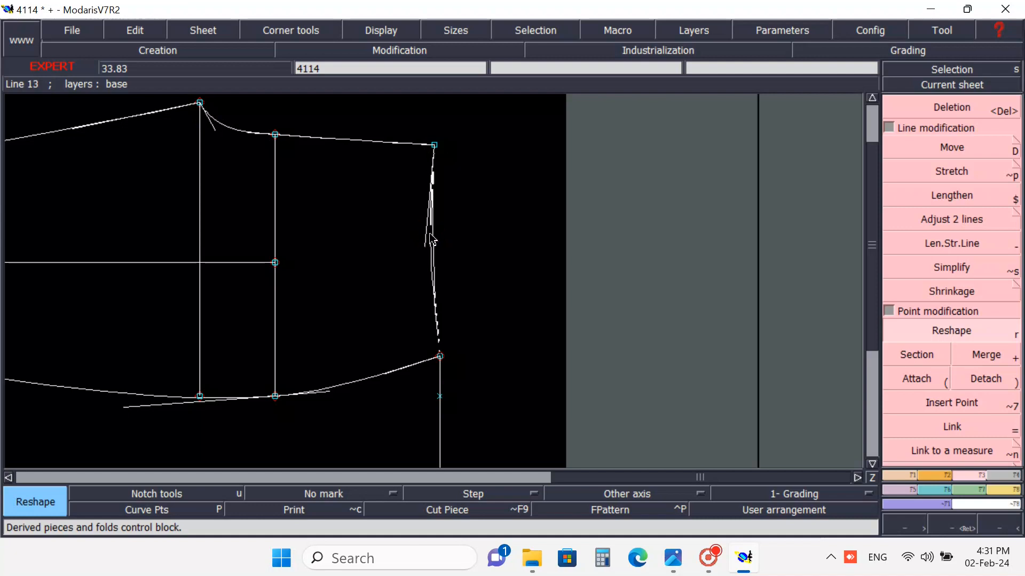
click(430, 234)
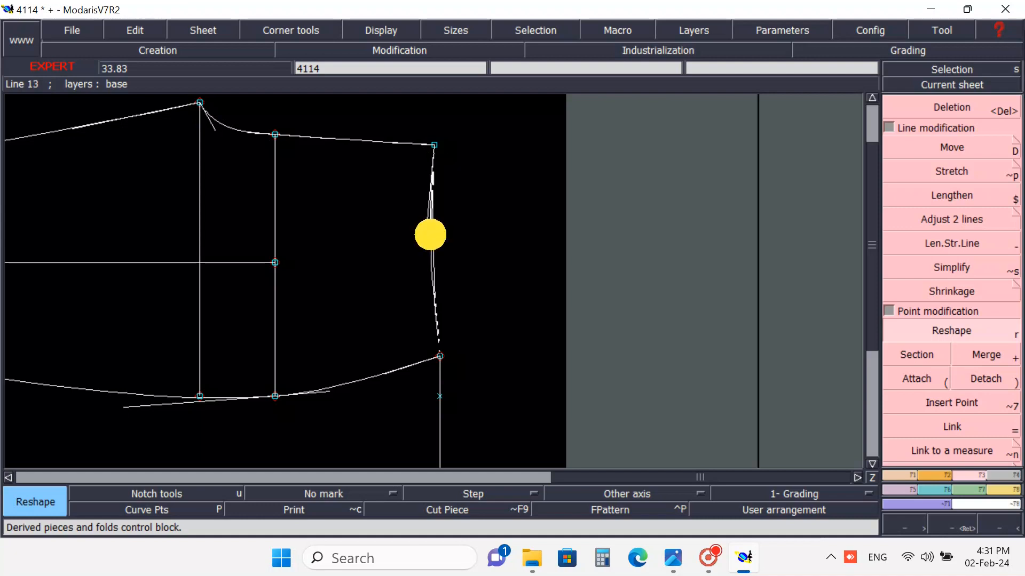
click(434, 298)
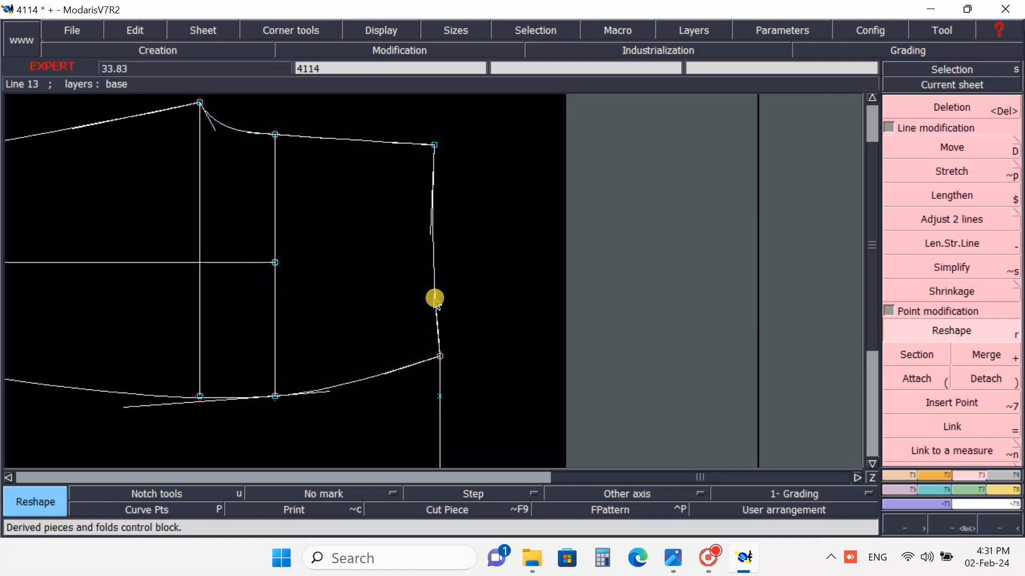
click(435, 299)
Hide the curve handles on the pattern
click(942, 523)
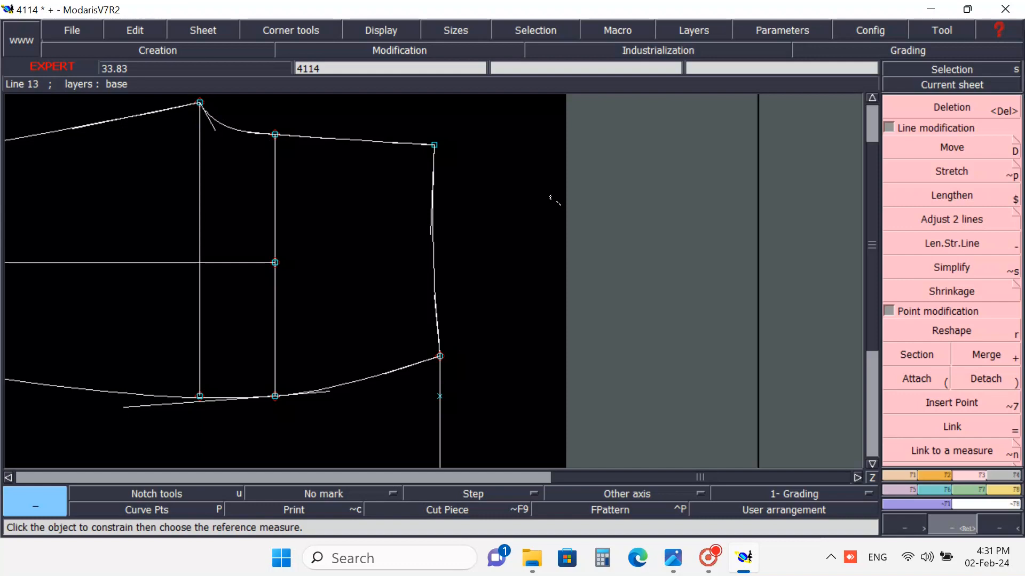
key(Caps_Lock)
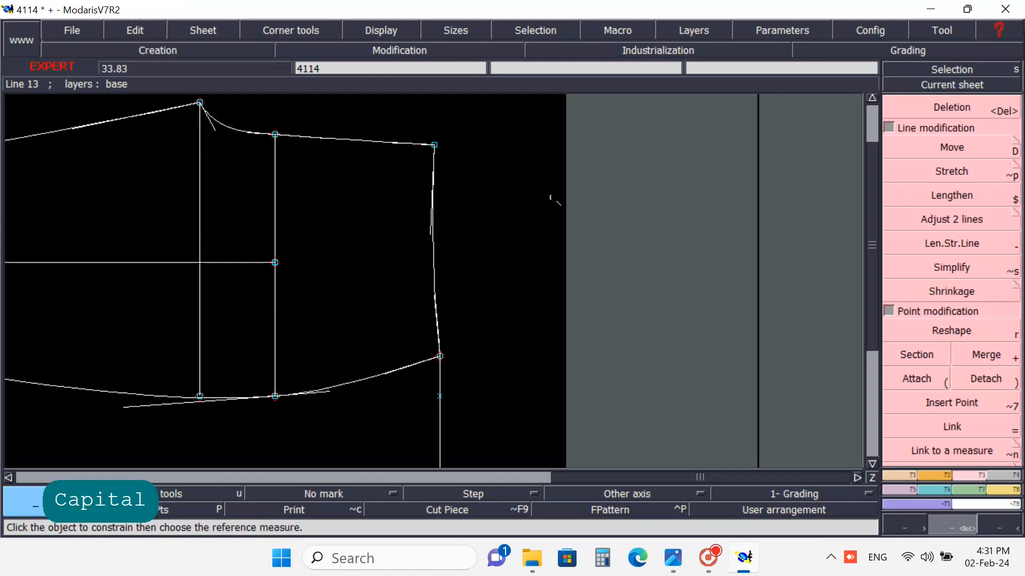
key(h)
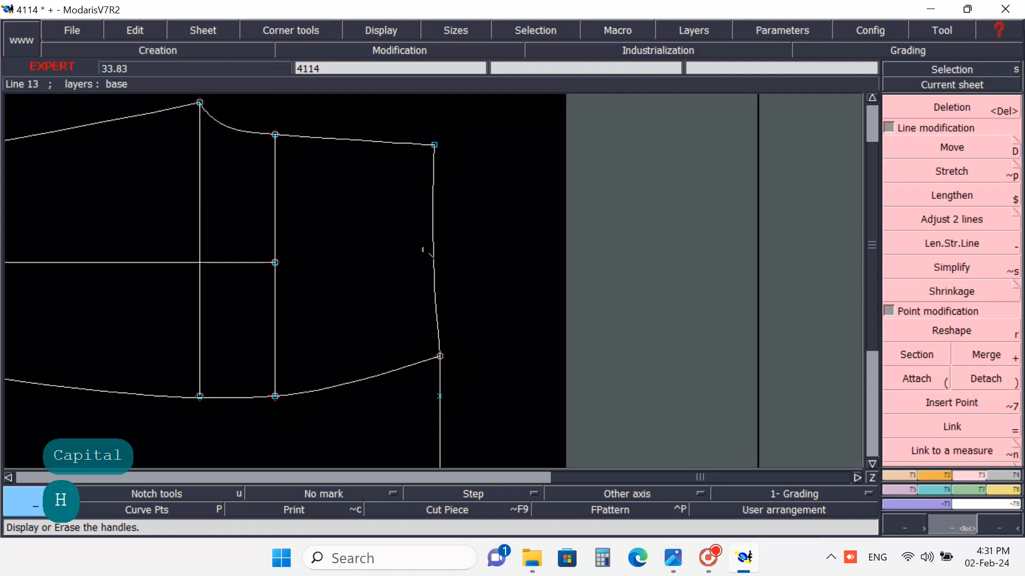
Create a symmetry axis through two points on the upper edge line between the hip line and the upper waist corner
click(905, 477)
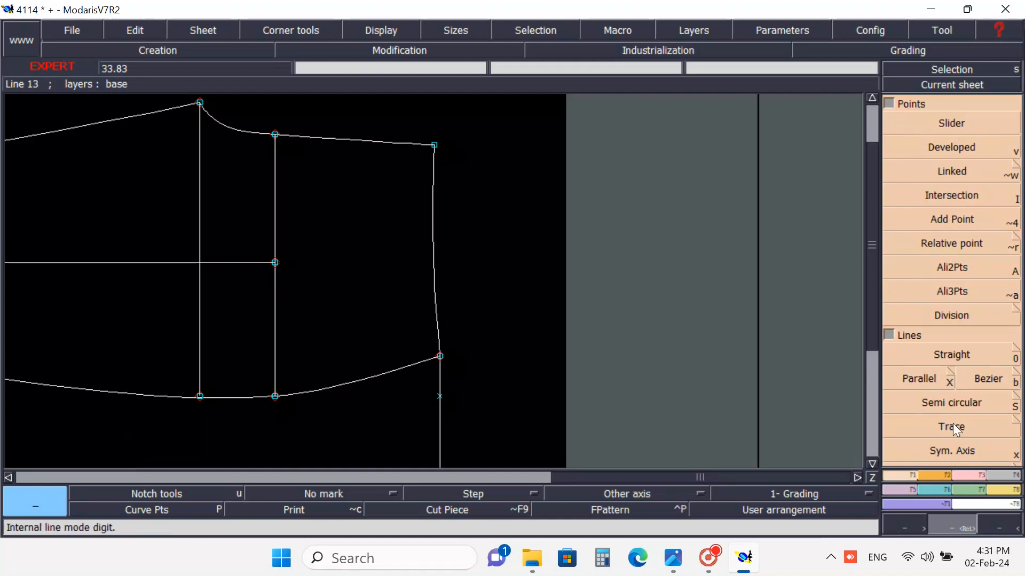
click(889, 103)
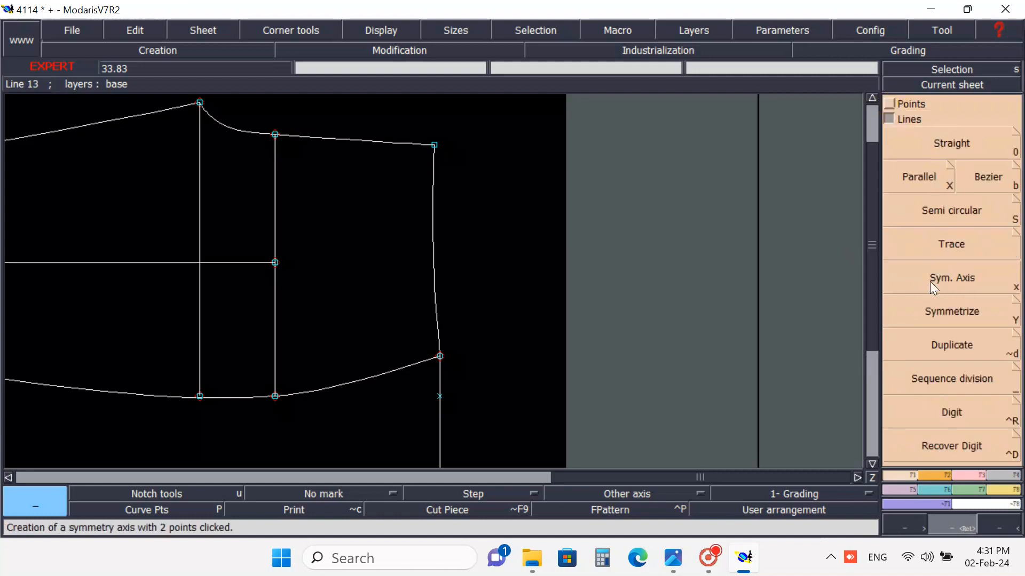
click(944, 278)
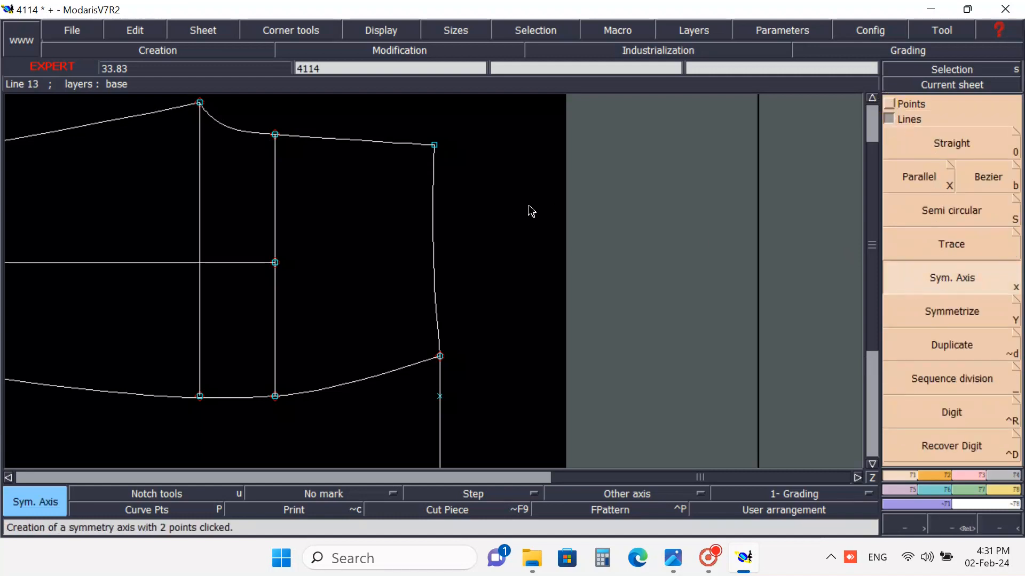
click(401, 143)
click(376, 142)
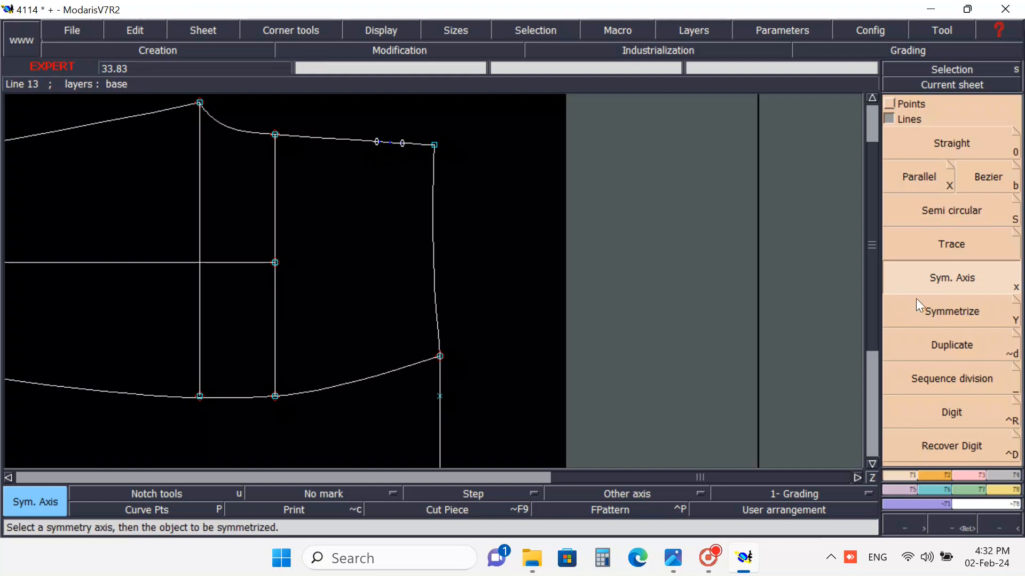
Symmetrize the curved waistline across the new axis so it extends above the upper waist corner
click(937, 312)
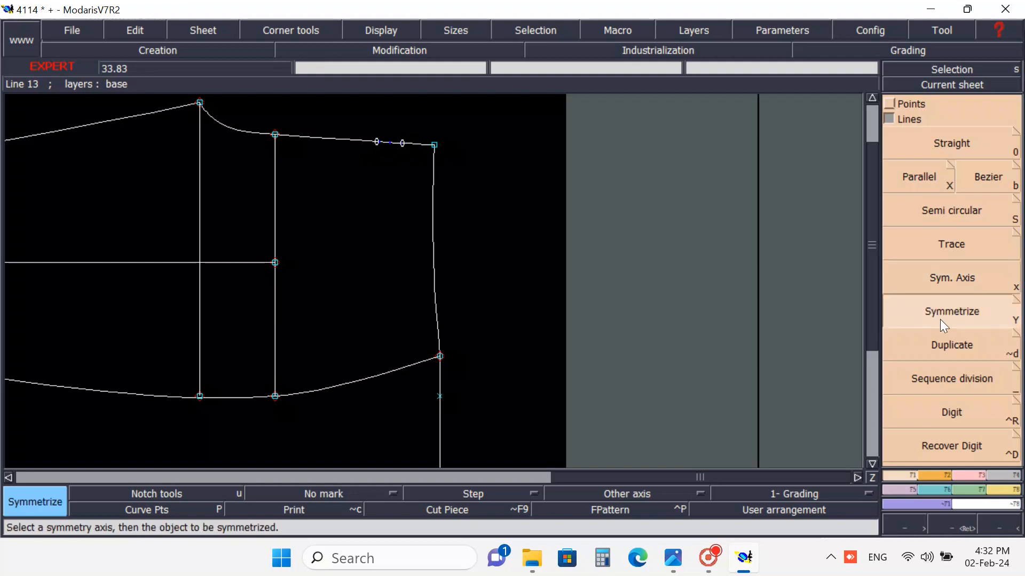
click(434, 207)
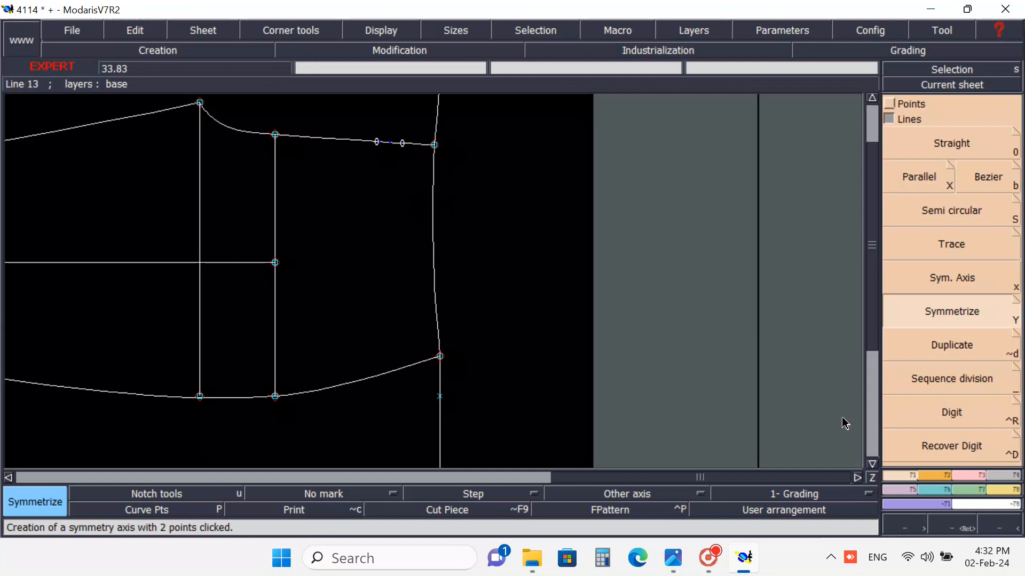
click(998, 526)
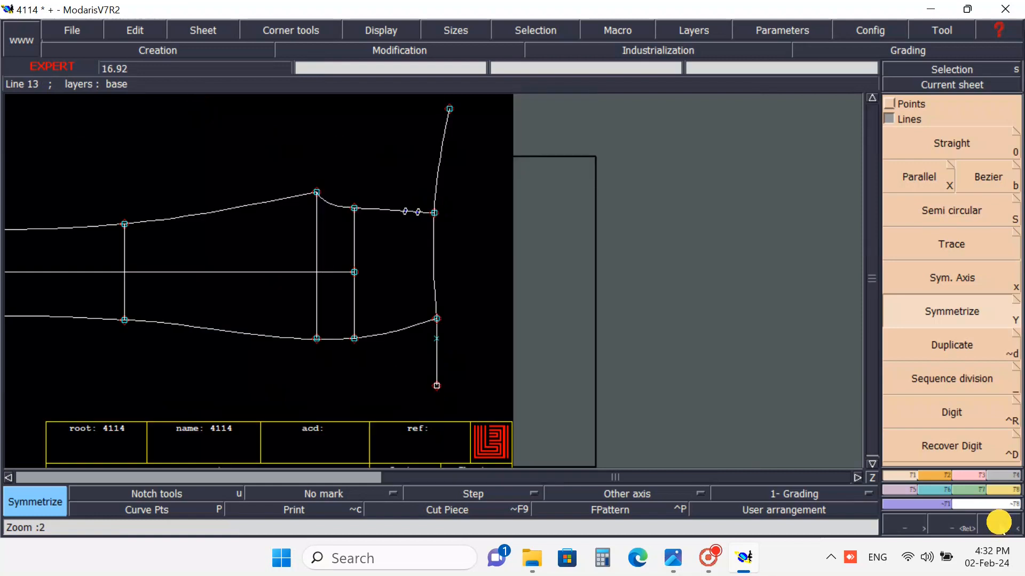
click(953, 525)
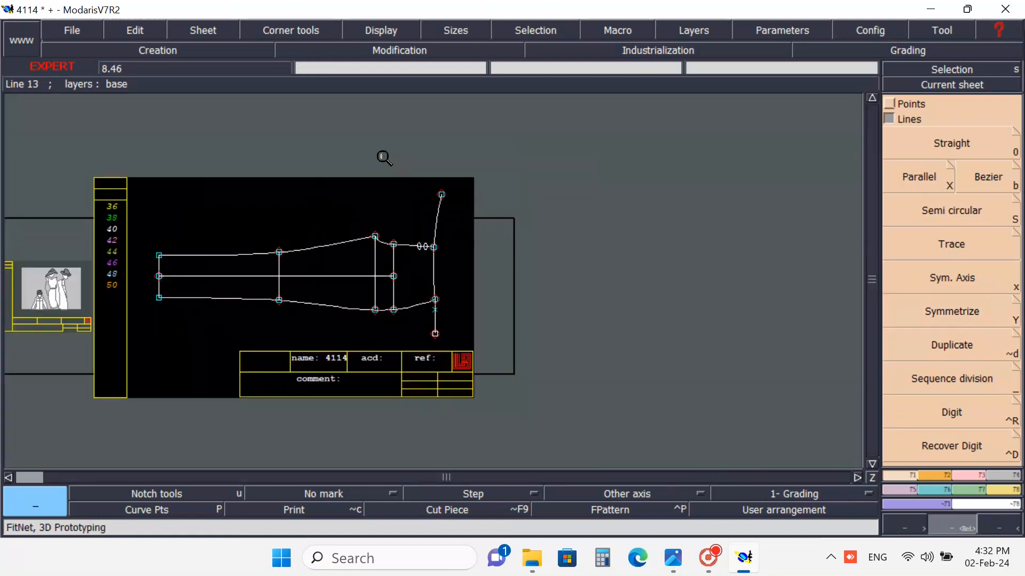
Rotate the sheet upright by two points on the leg's centre line with Rot 2pt and inspect the joined waistline curve
drag(384, 158, 460, 357)
click(464, 228)
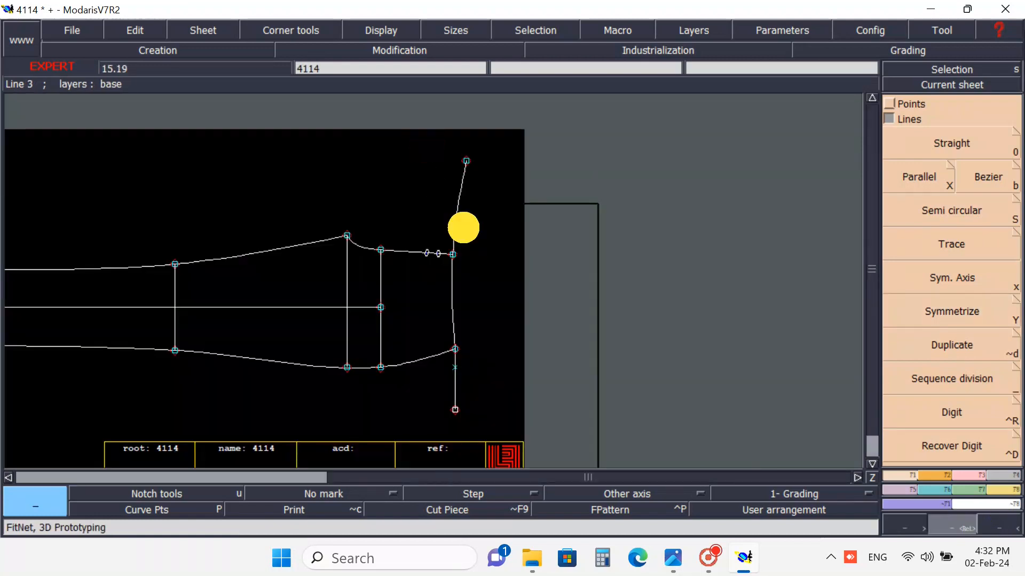
drag(464, 228, 494, 384)
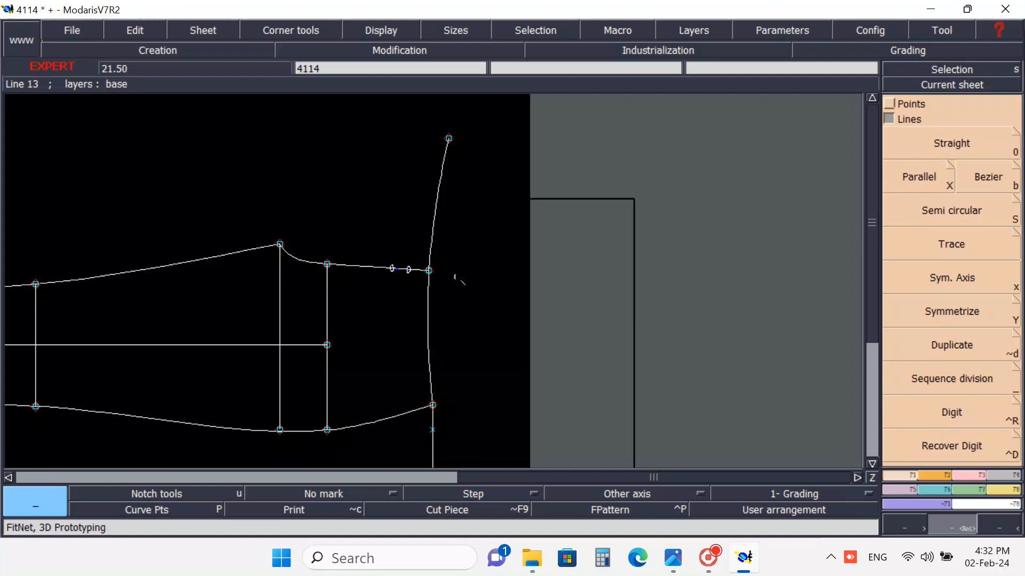
click(939, 473)
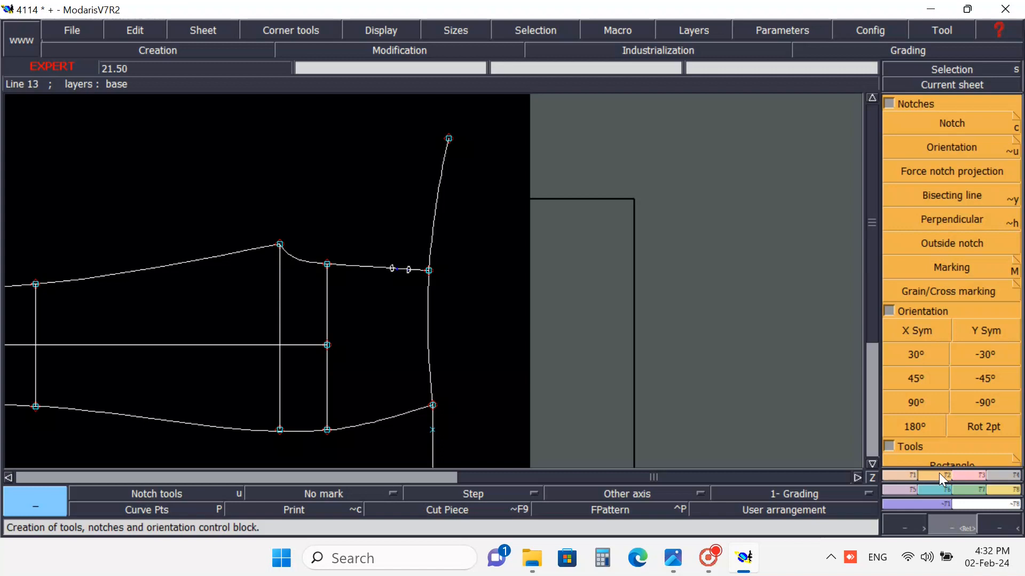
click(969, 425)
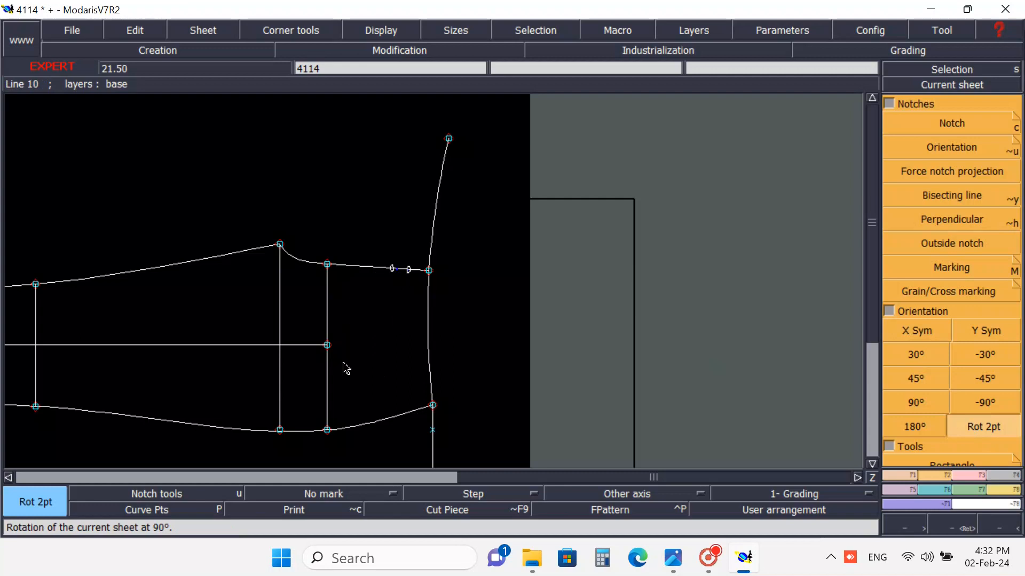
click(116, 345)
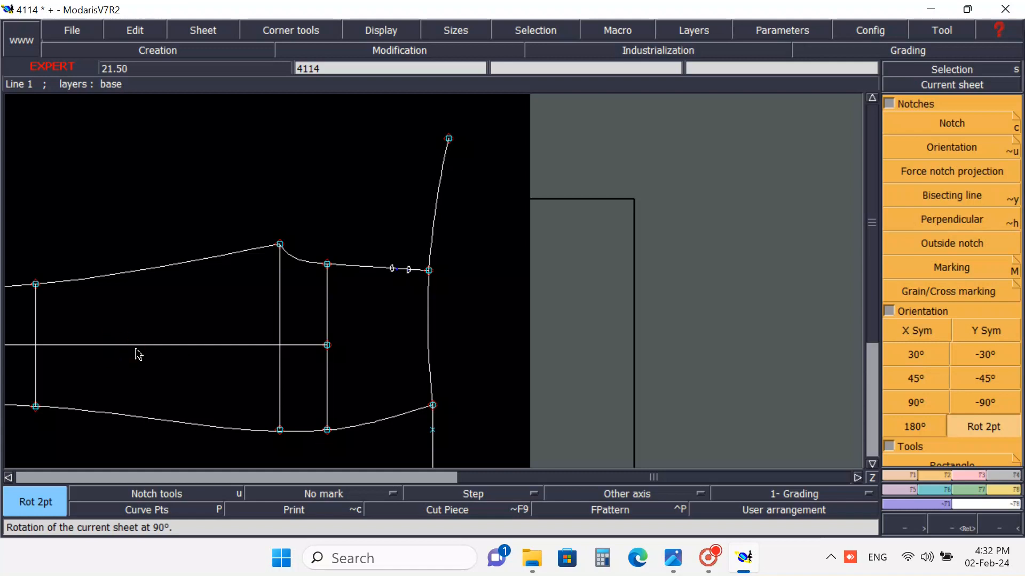
click(159, 345)
click(279, 283)
click(278, 320)
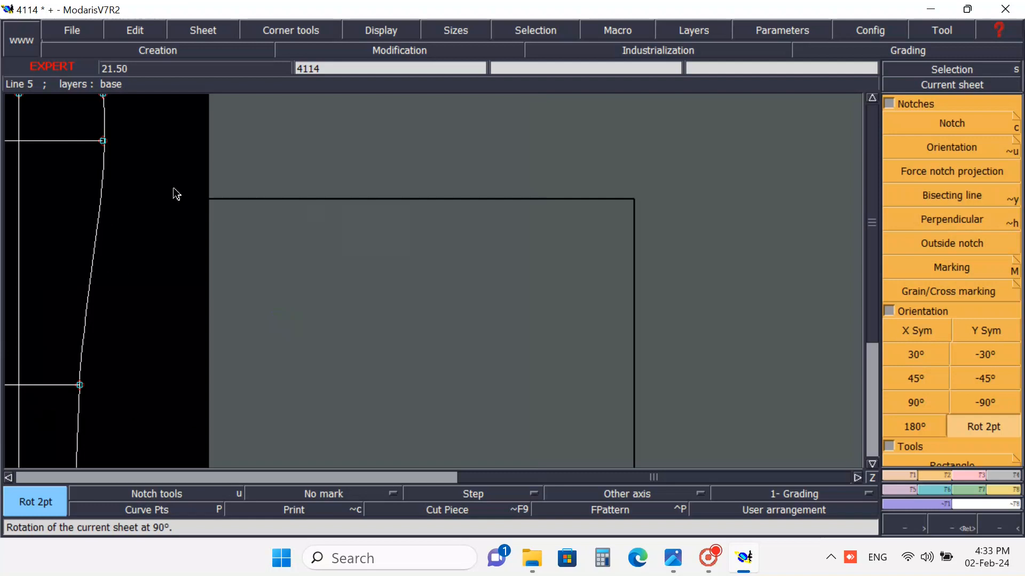
key(Home)
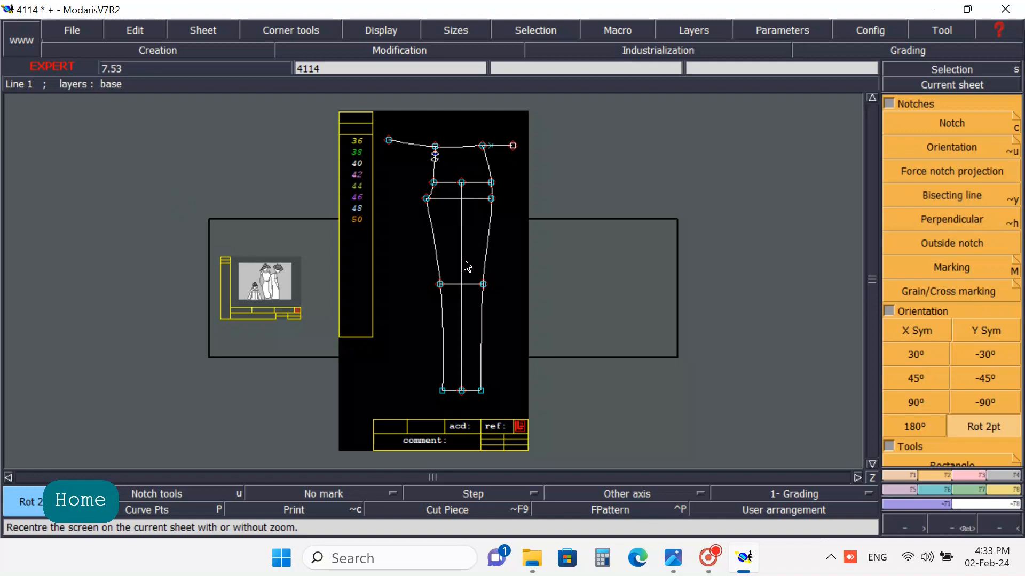
click(944, 524)
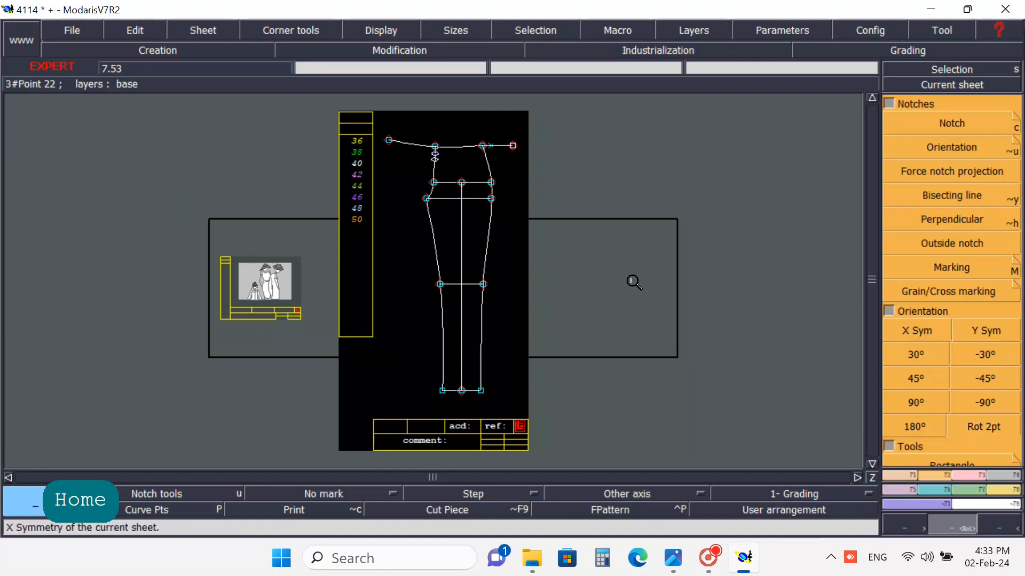
drag(364, 110, 541, 209)
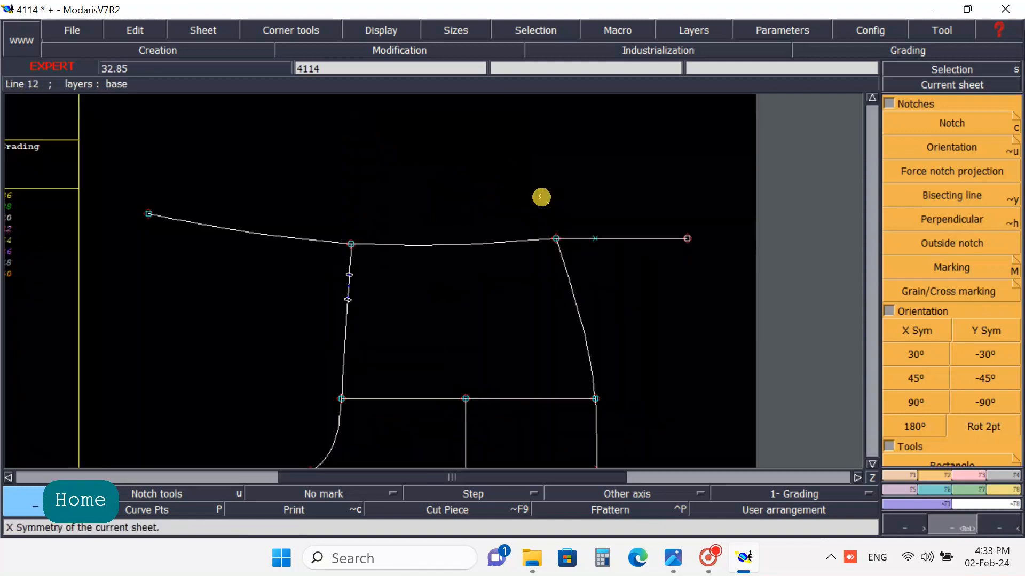
drag(121, 168, 603, 324)
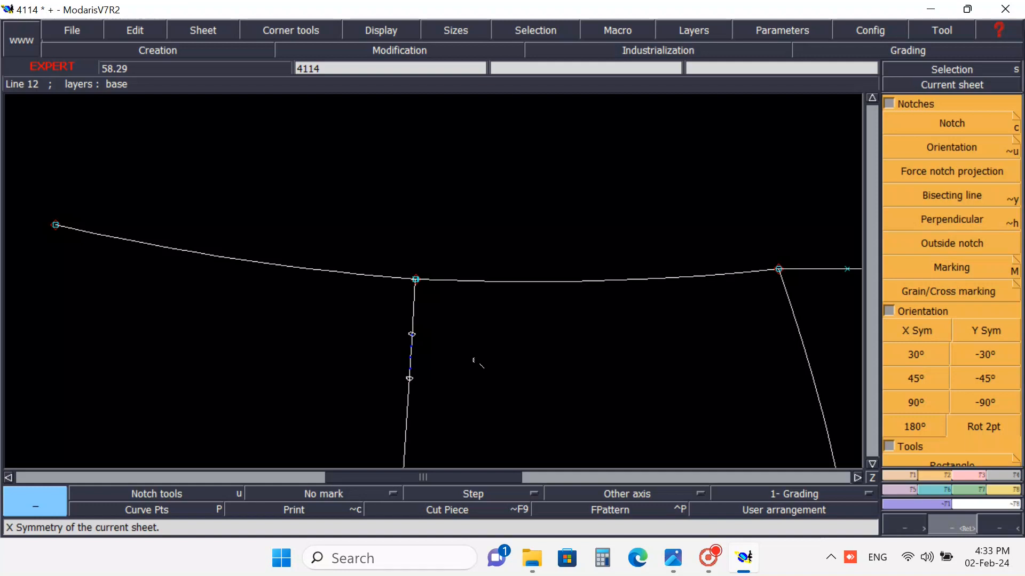
Rotate the sheet with Rot 2pt along the leg's centre line so the trouser lies horizontally
click(997, 520)
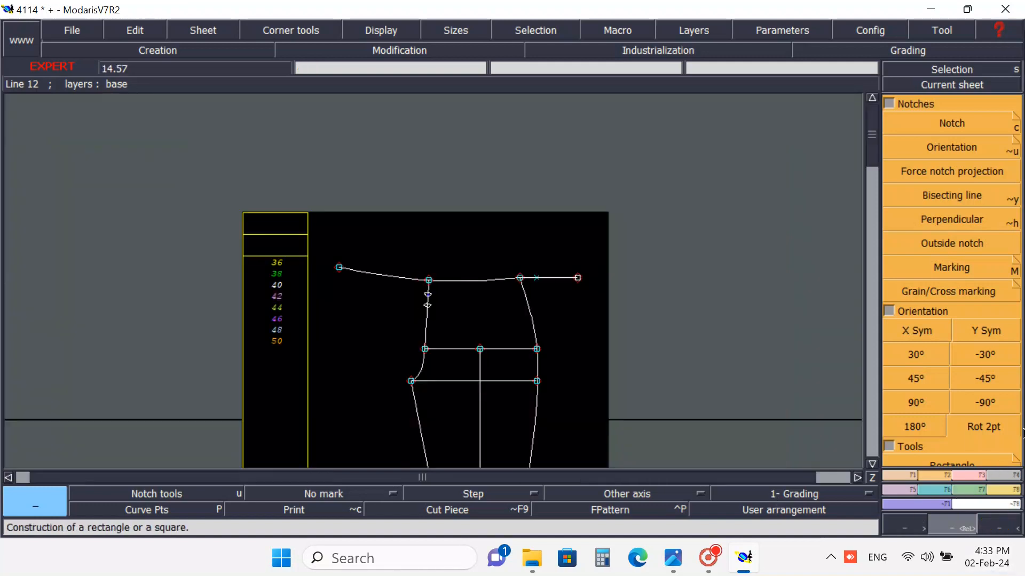
click(981, 427)
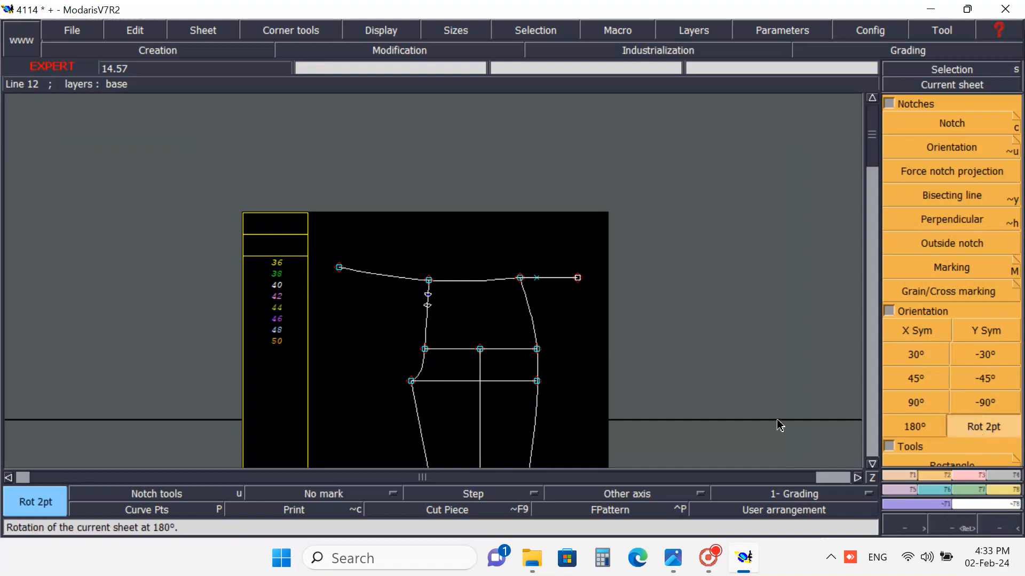
click(480, 407)
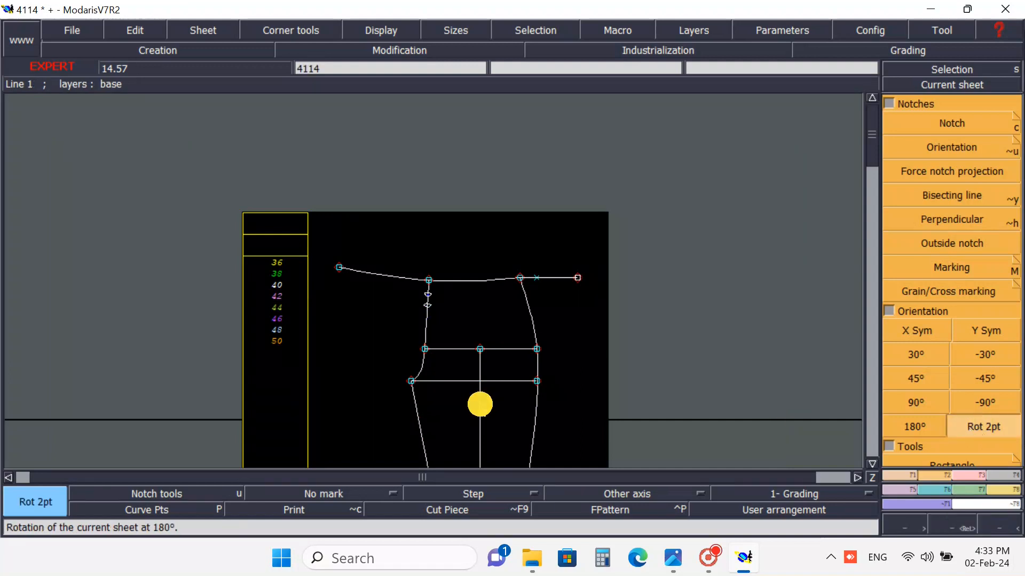
click(480, 445)
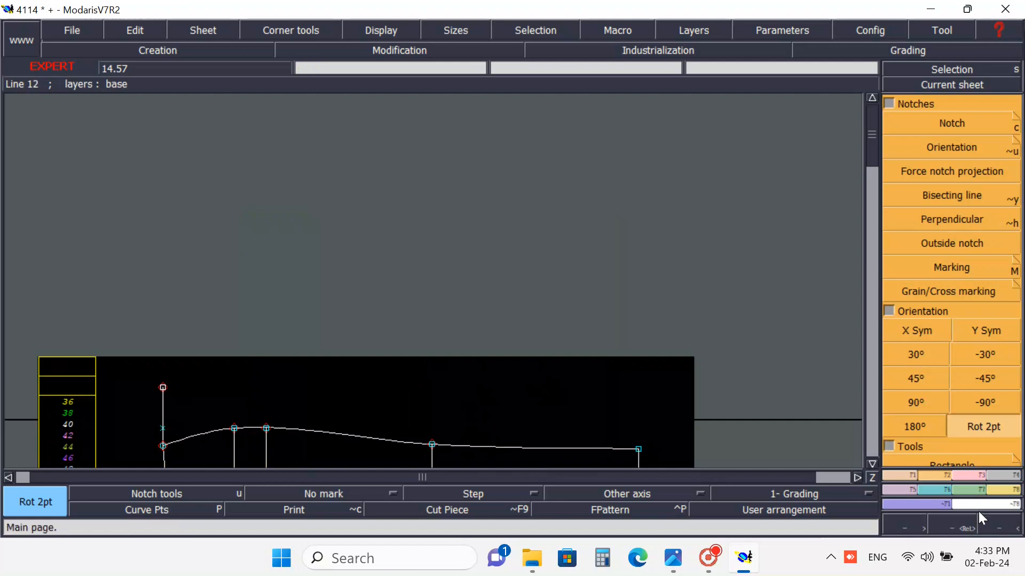
click(986, 525)
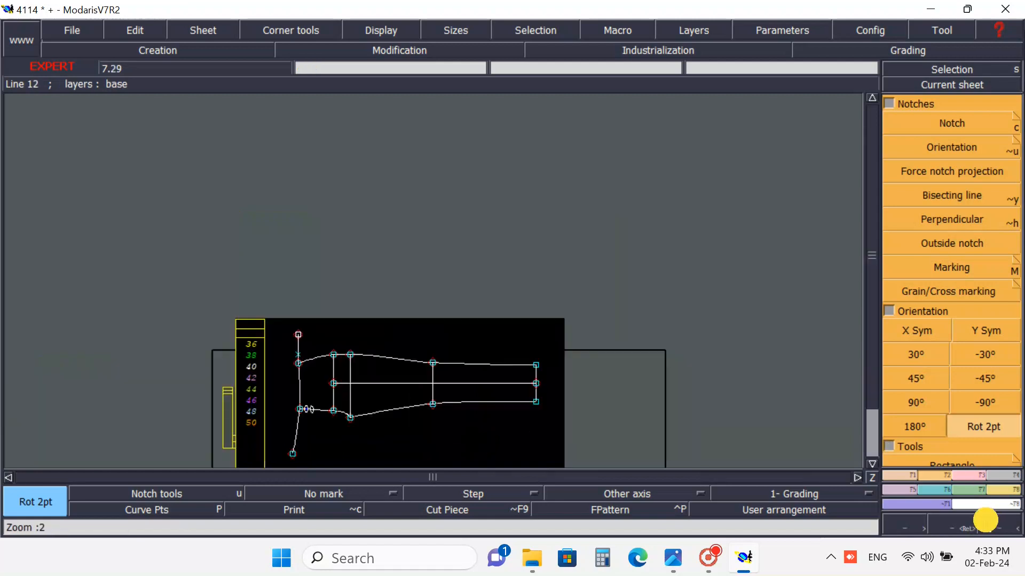
Flip the sheet with X Sym and Y Sym so the waist faces right and the mirrored curve points up
click(909, 330)
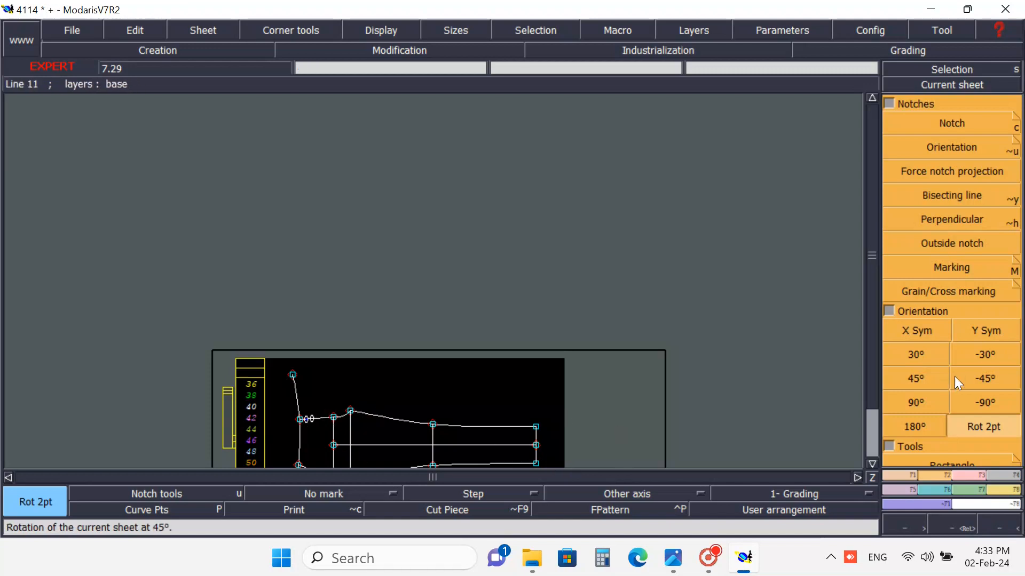
click(984, 331)
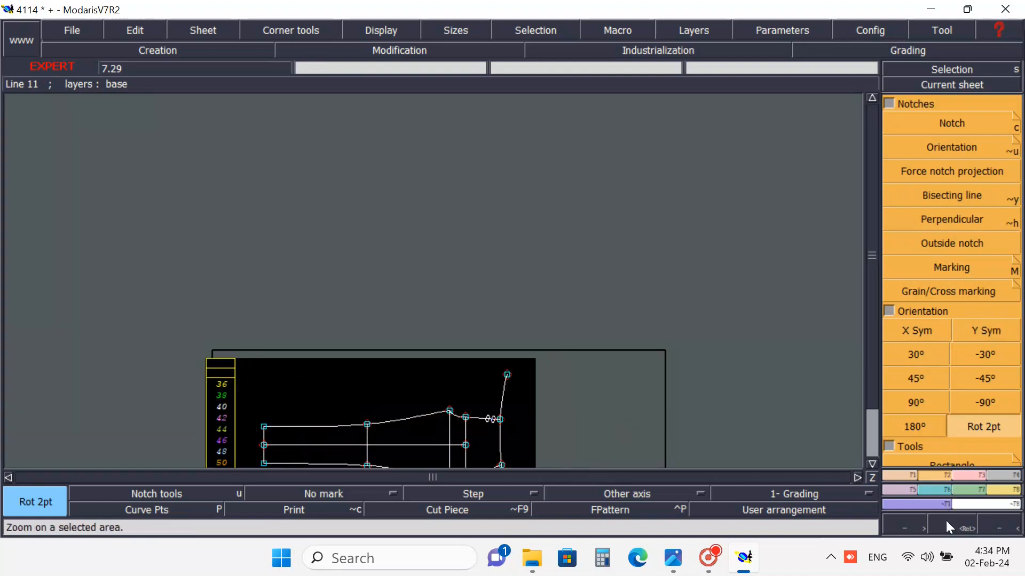
click(996, 520)
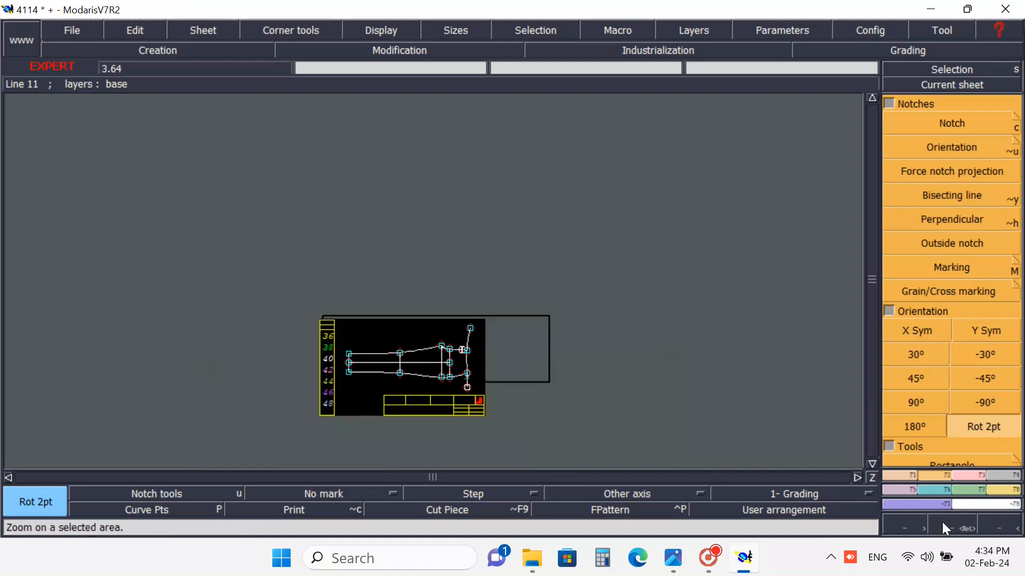
click(953, 521)
drag(311, 295, 487, 407)
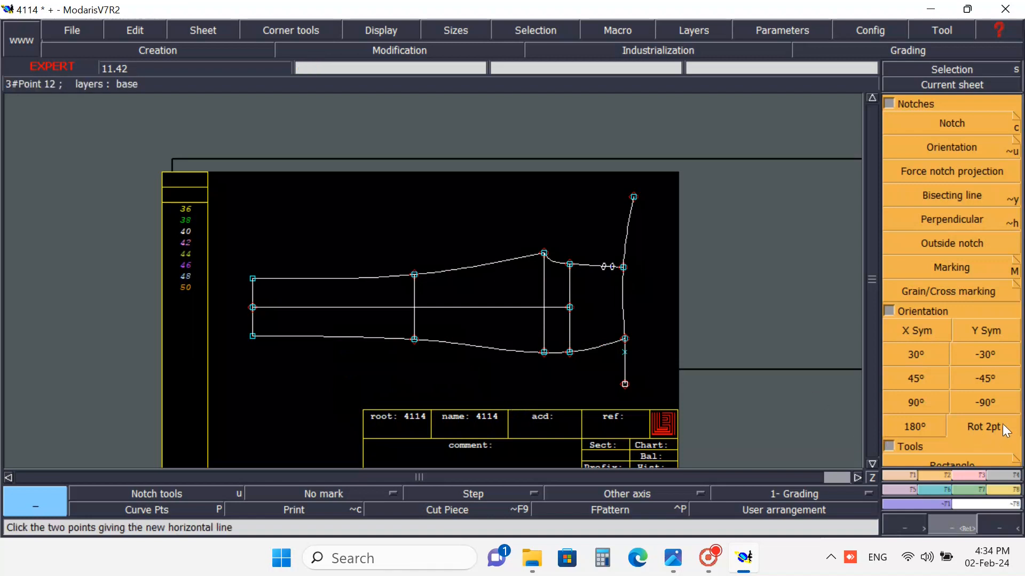
Rotate the sheet upright and back to horizontal with Rot 2pt, using points on the leg's centre line
click(982, 427)
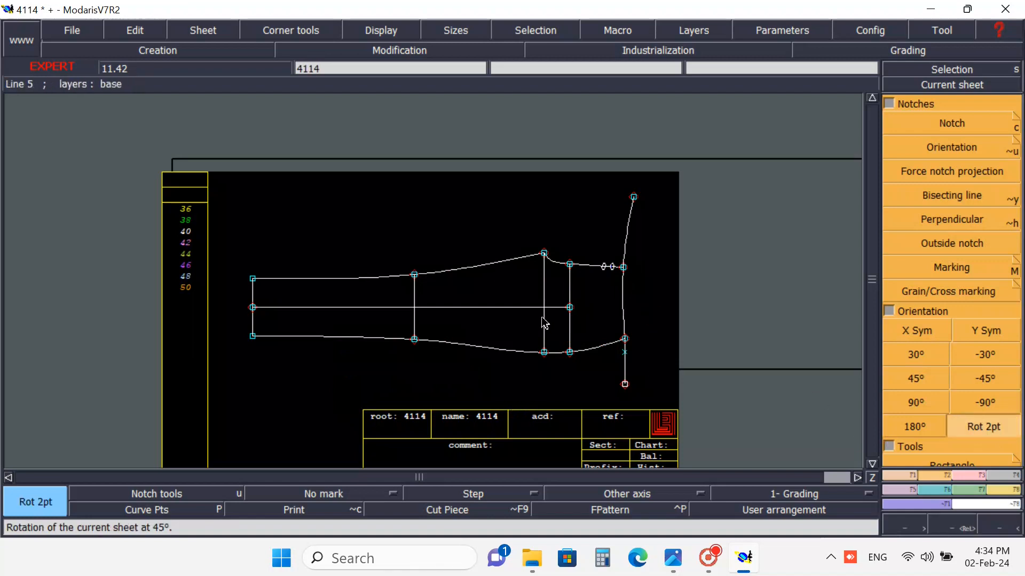
click(543, 291)
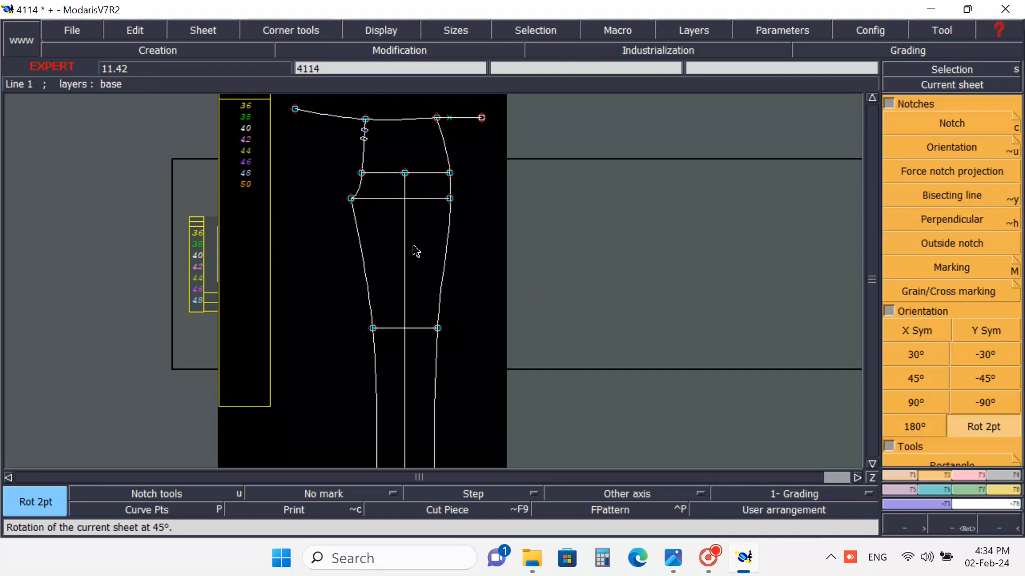
click(406, 262)
click(405, 246)
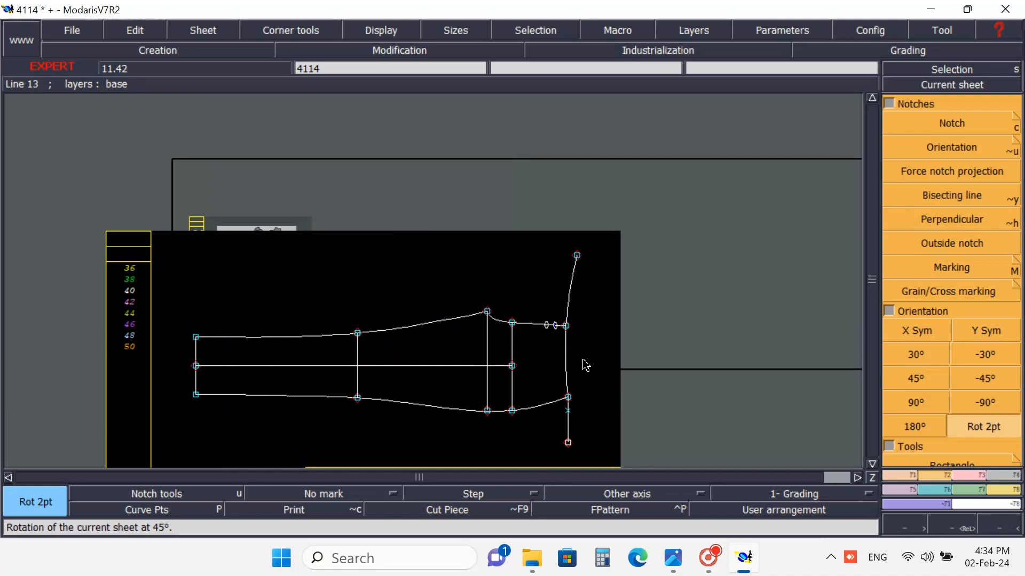
key(Home)
key(Home)
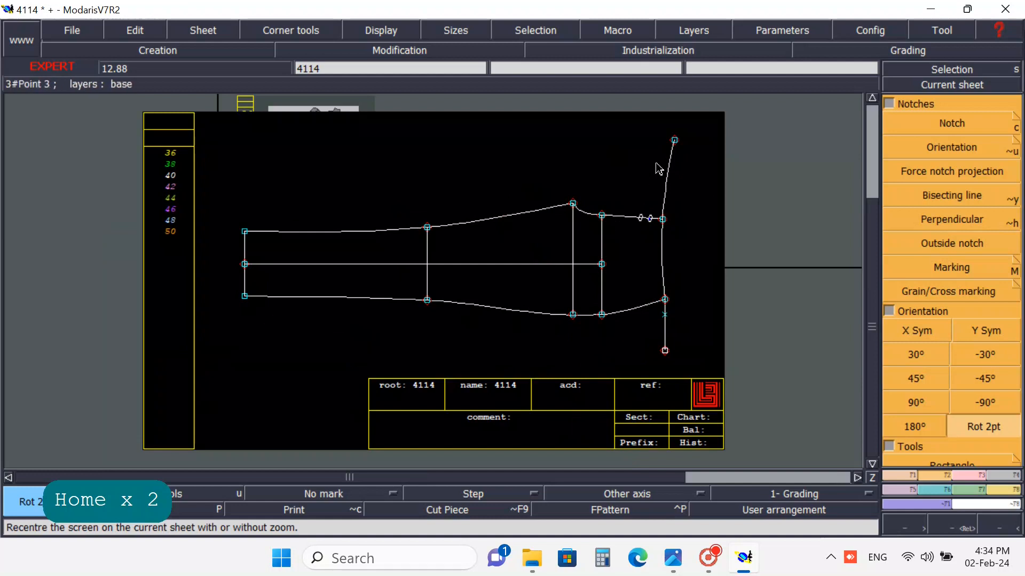
Delete the mirrored waistline curve above the upper waist corner together with its free end point
click(971, 473)
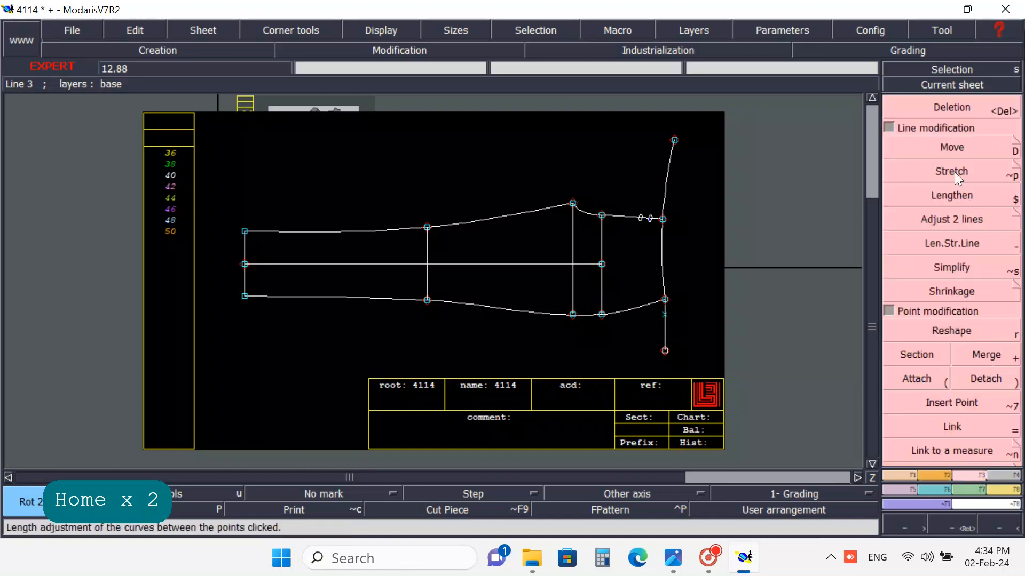
click(916, 115)
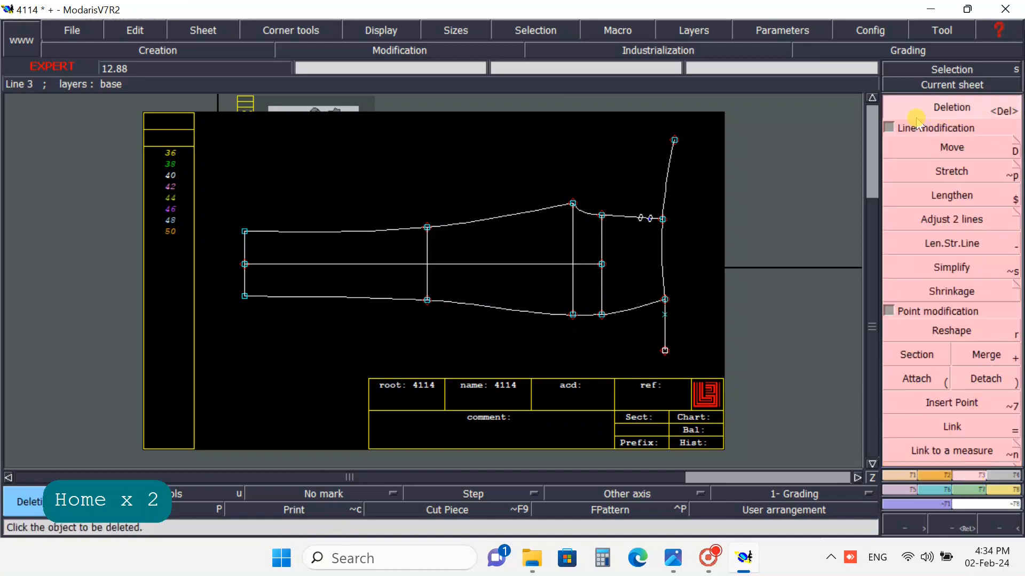
click(670, 171)
click(674, 140)
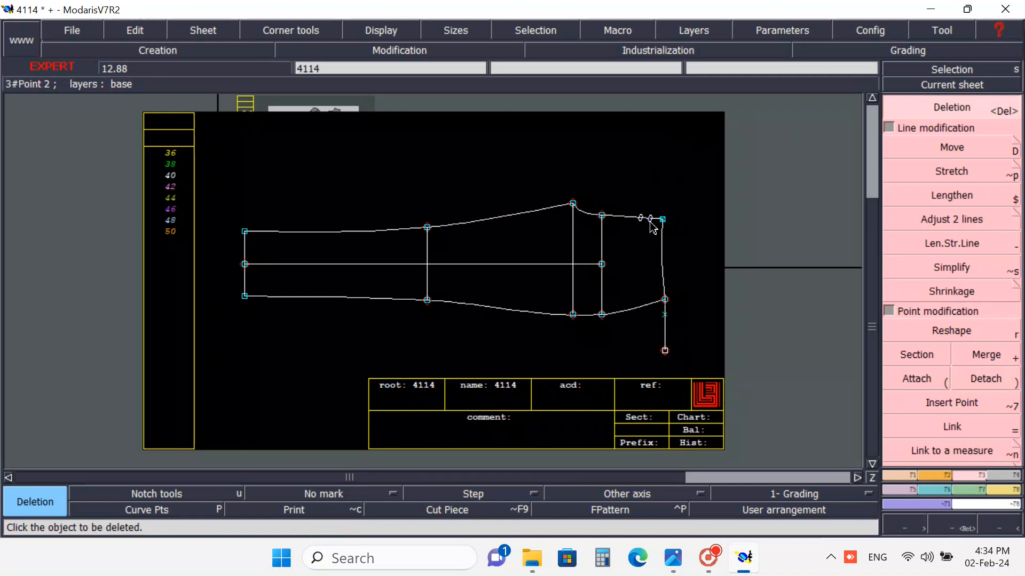
Erase the two symmetry axis points on the upper edge line between the hip line and the waist corner
click(650, 219)
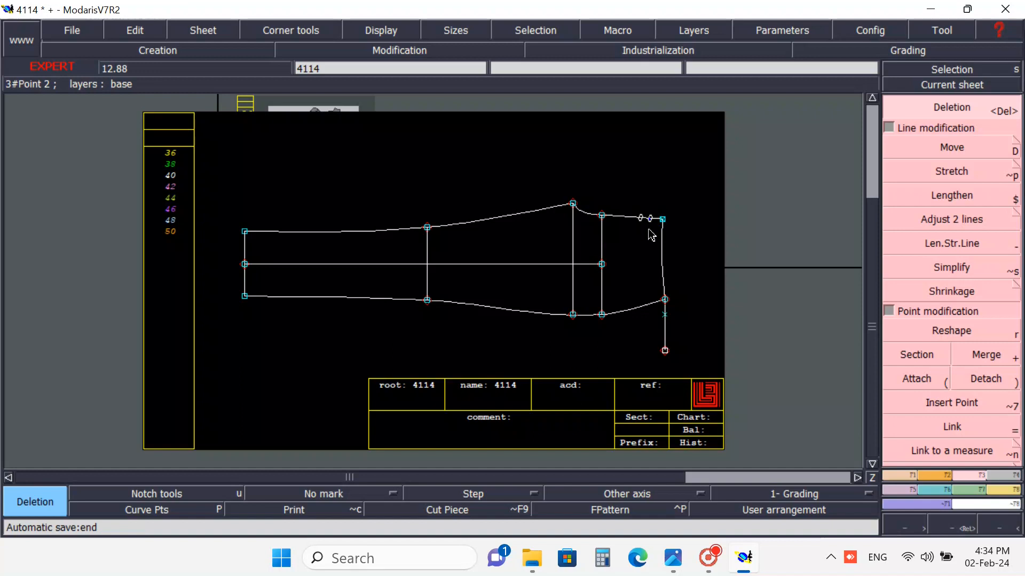
click(695, 31)
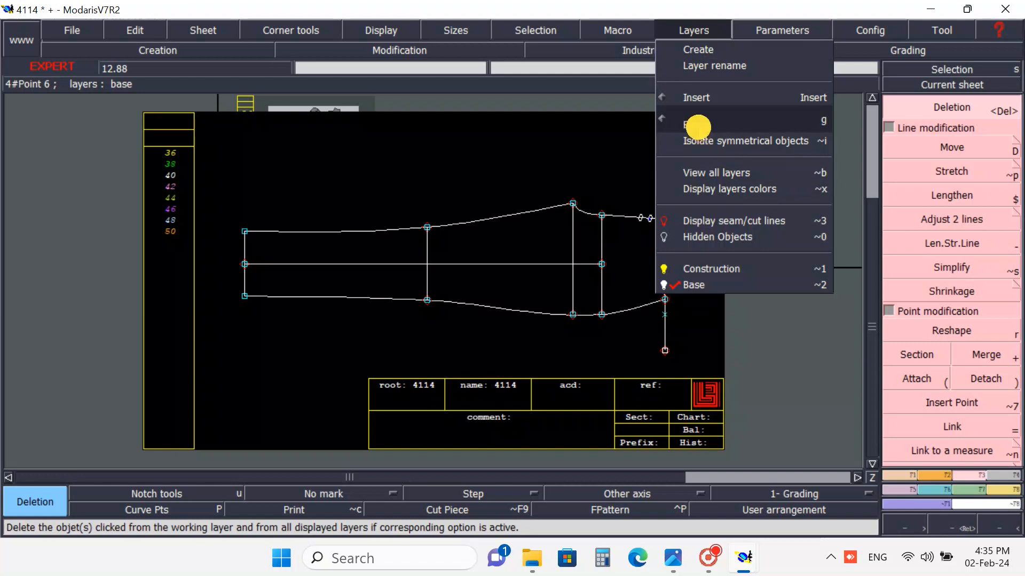
click(699, 128)
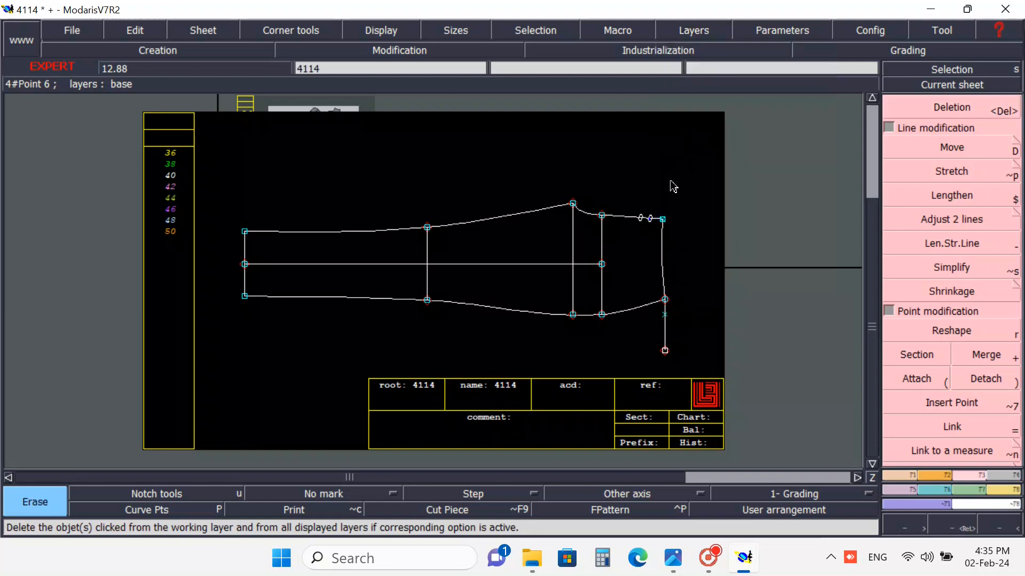
click(652, 219)
click(644, 220)
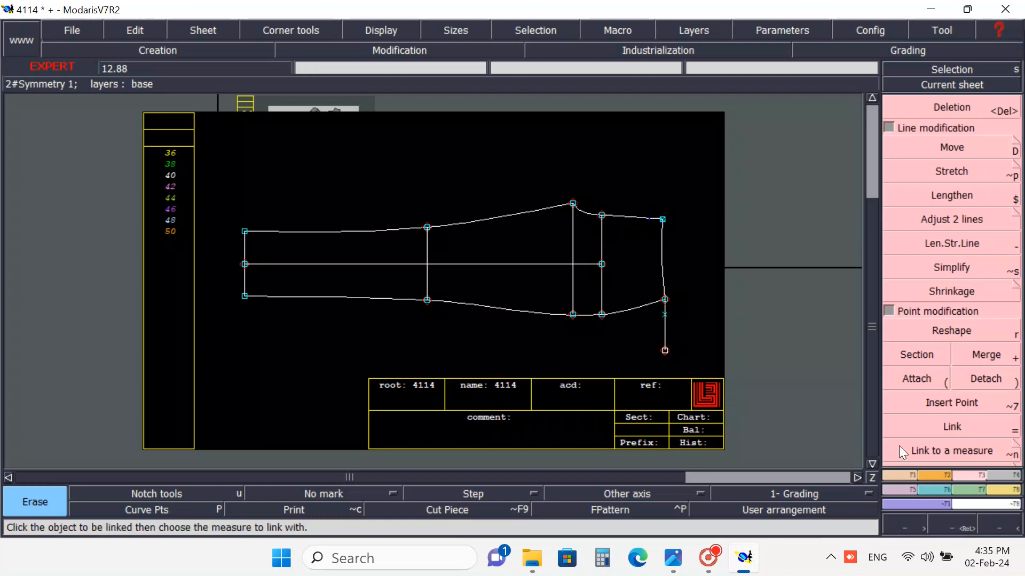
Erase the remaining dashed symmetry axis lying on the upper edge line near the waist corner
click(933, 504)
drag(609, 184, 683, 246)
drag(298, 256, 507, 347)
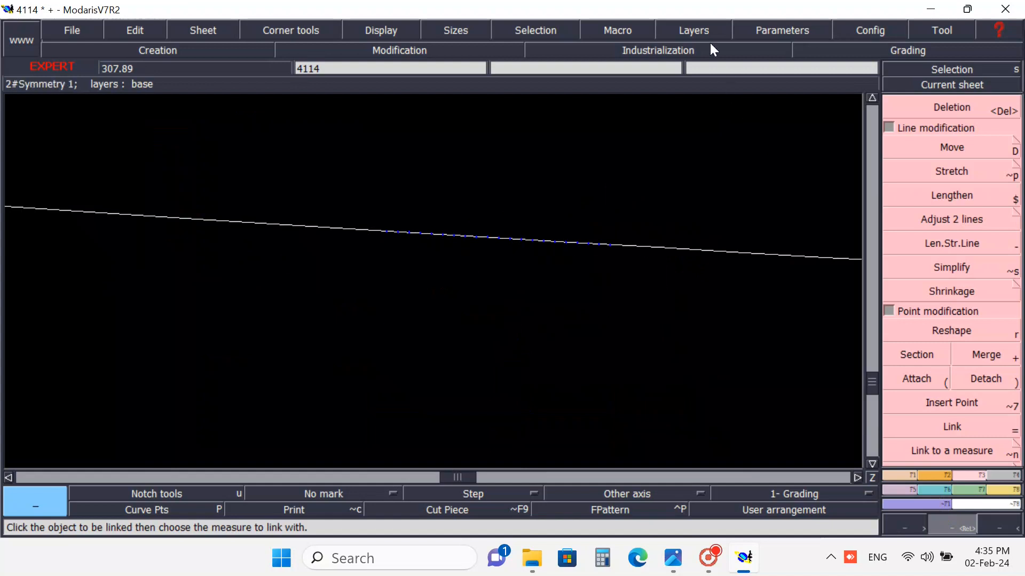
click(709, 31)
click(709, 127)
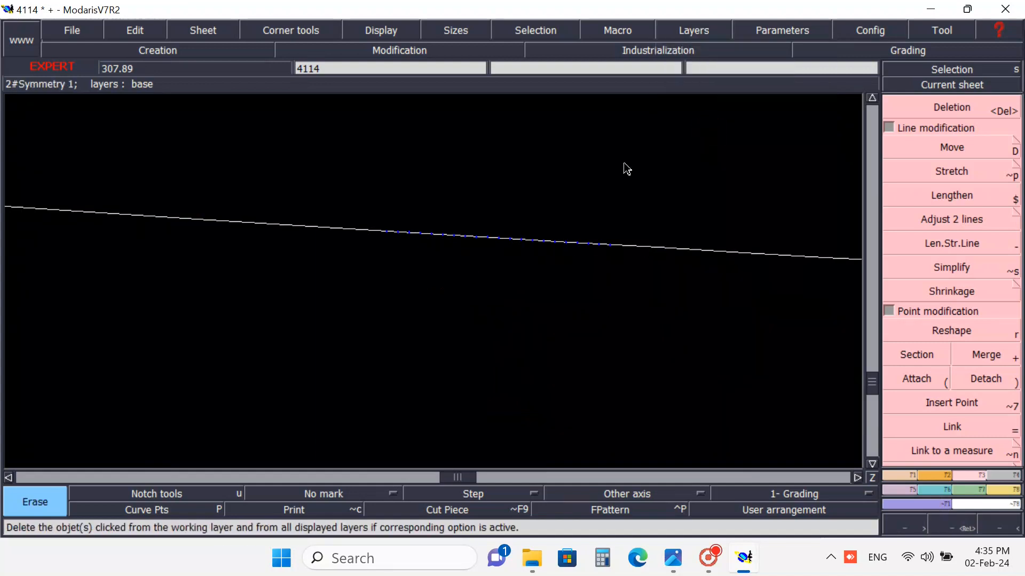
click(501, 238)
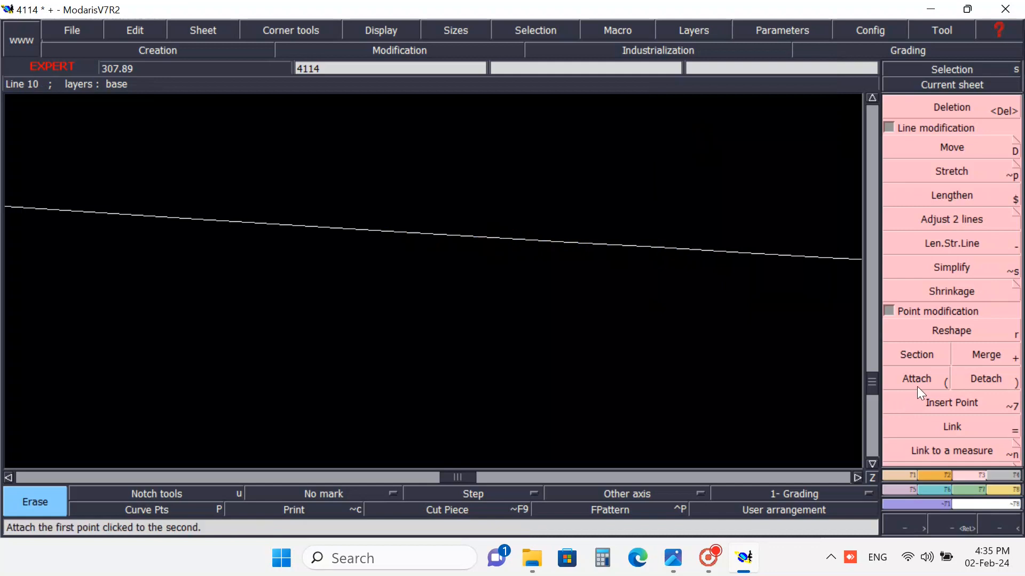
key(Home)
key(Home)
key(Home)
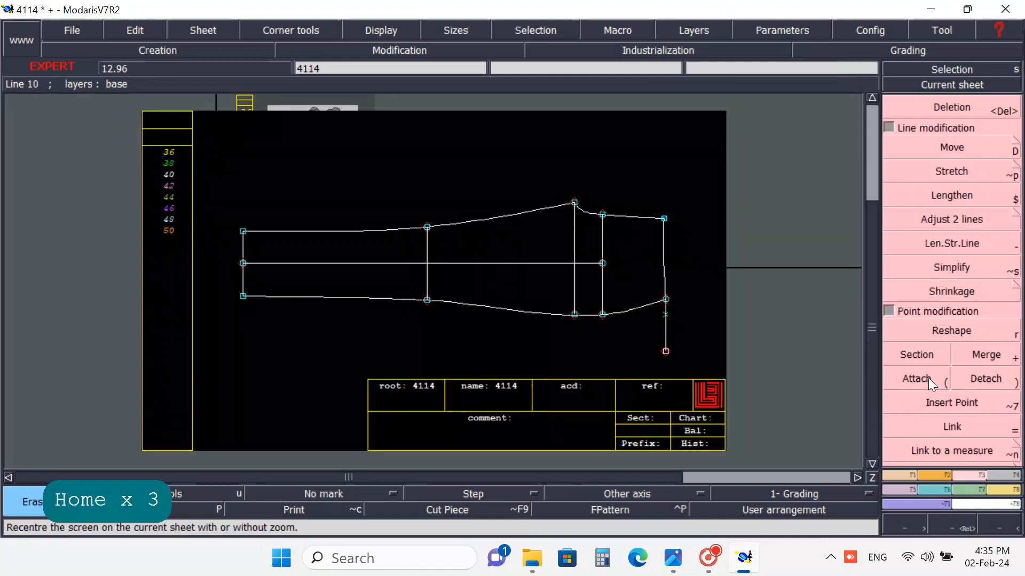
click(935, 110)
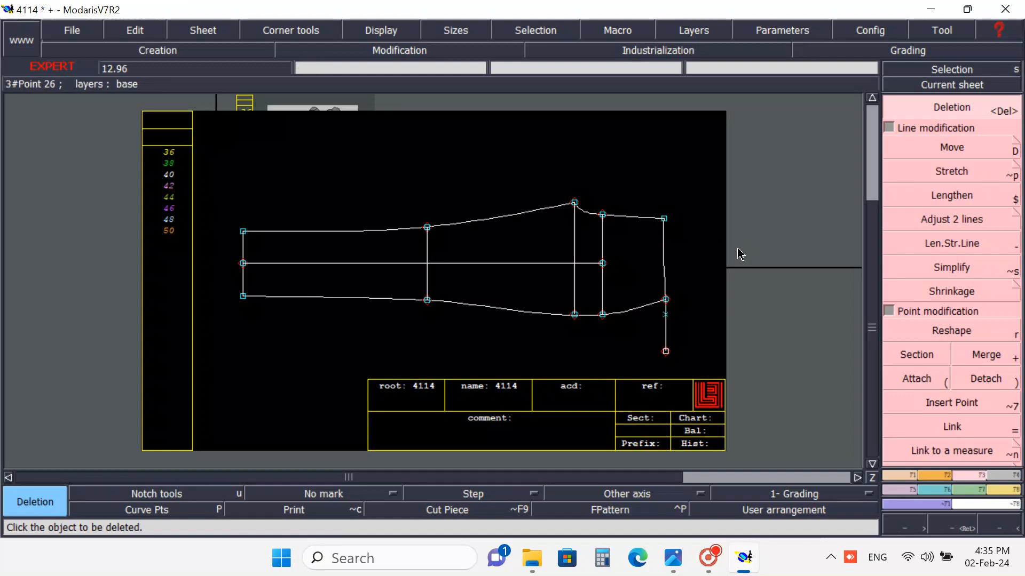
key(ctrl+z)
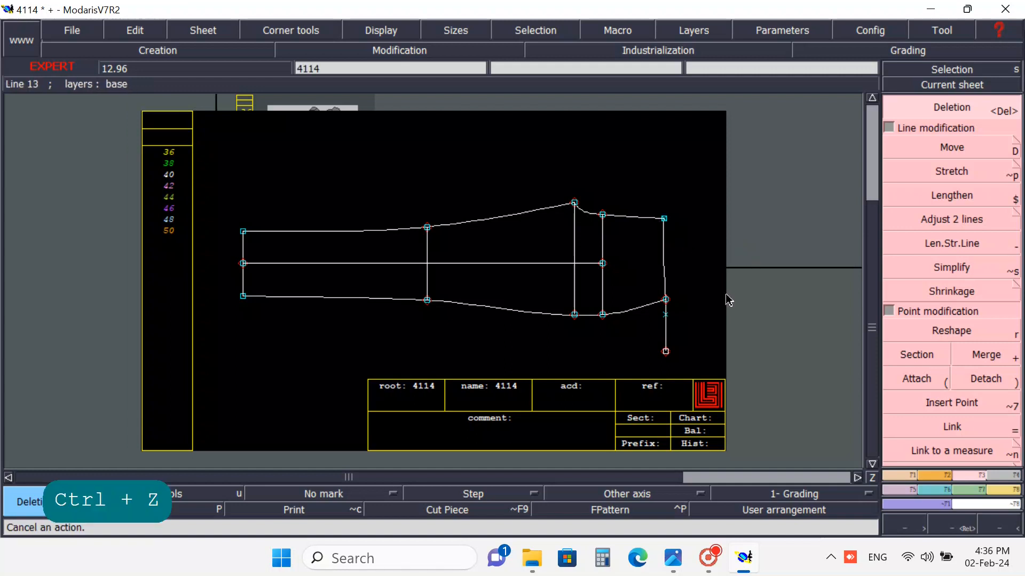
click(951, 530)
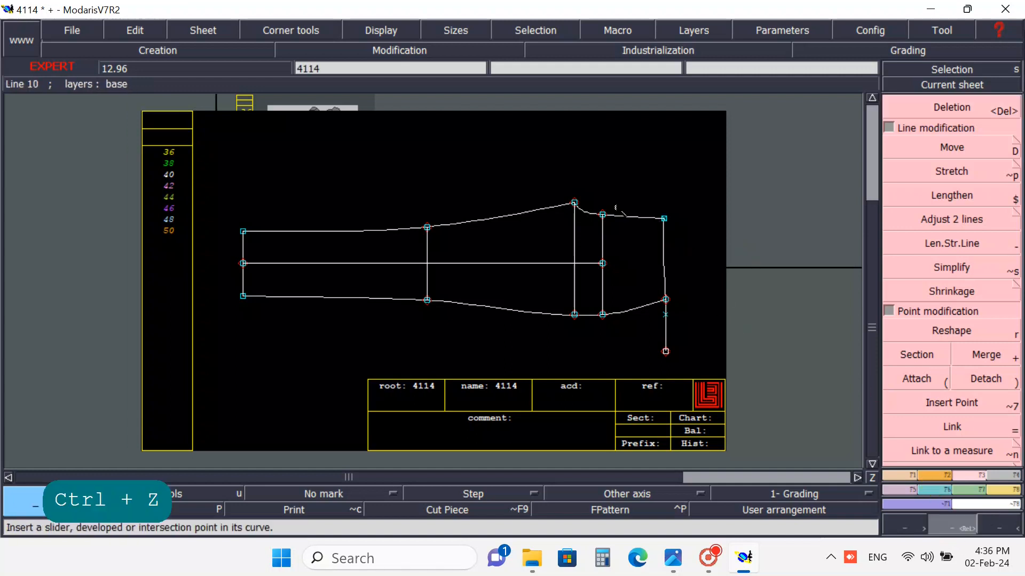
drag(664, 221, 691, 320)
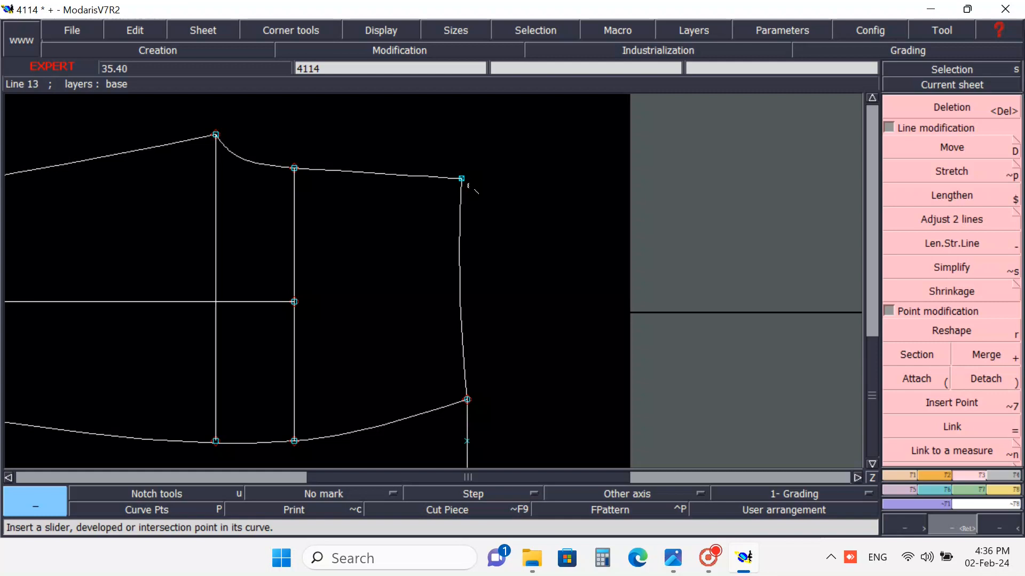
click(958, 108)
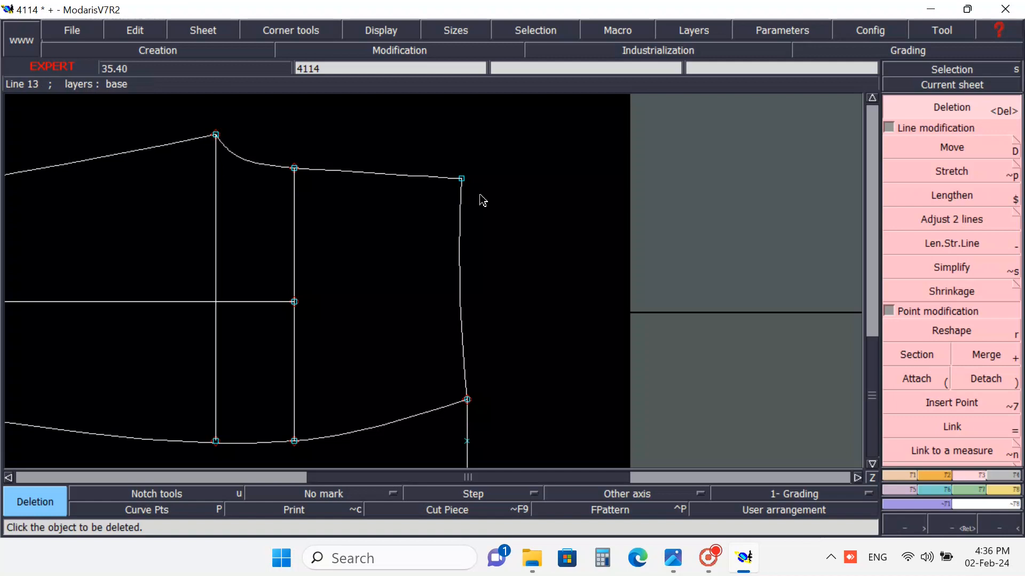
key(Home)
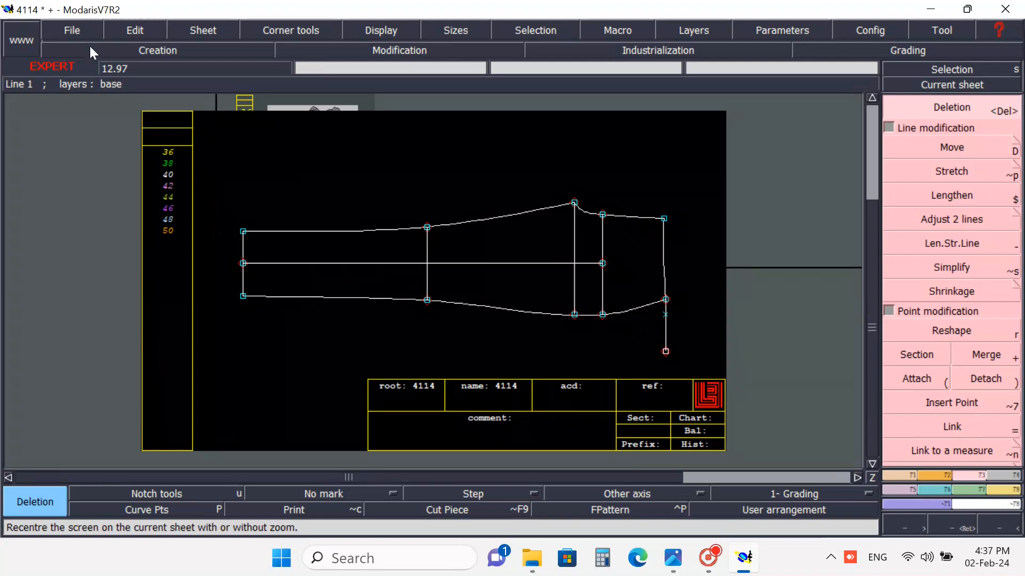
Review the access paths for opening and saving the model, and accept them as they are
click(64, 30)
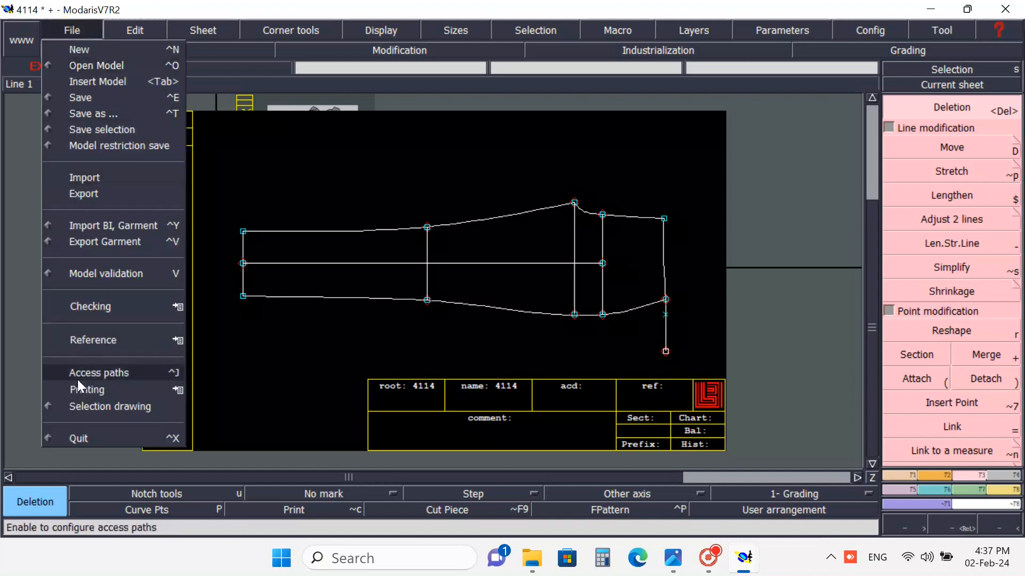
click(140, 371)
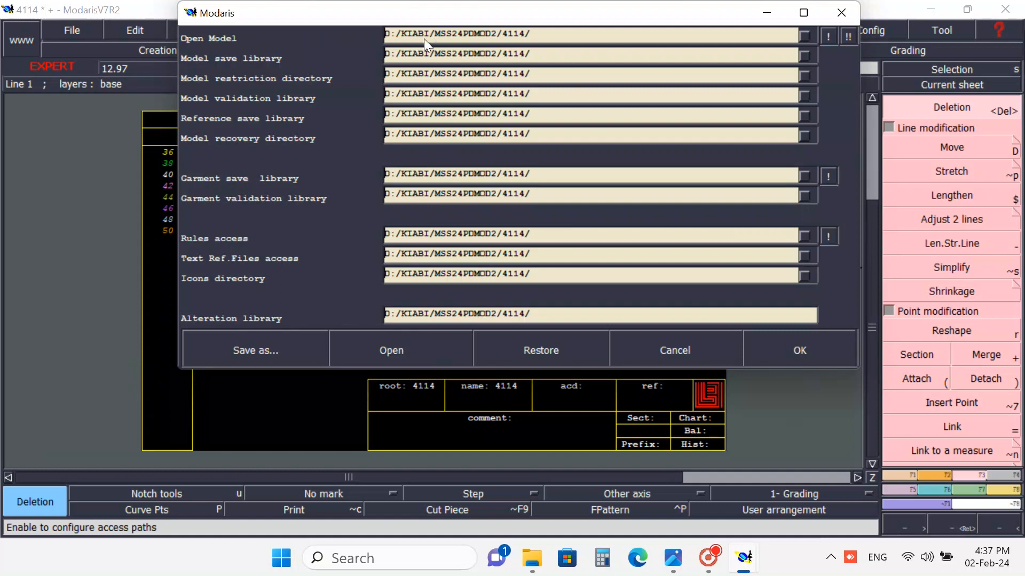
click(808, 350)
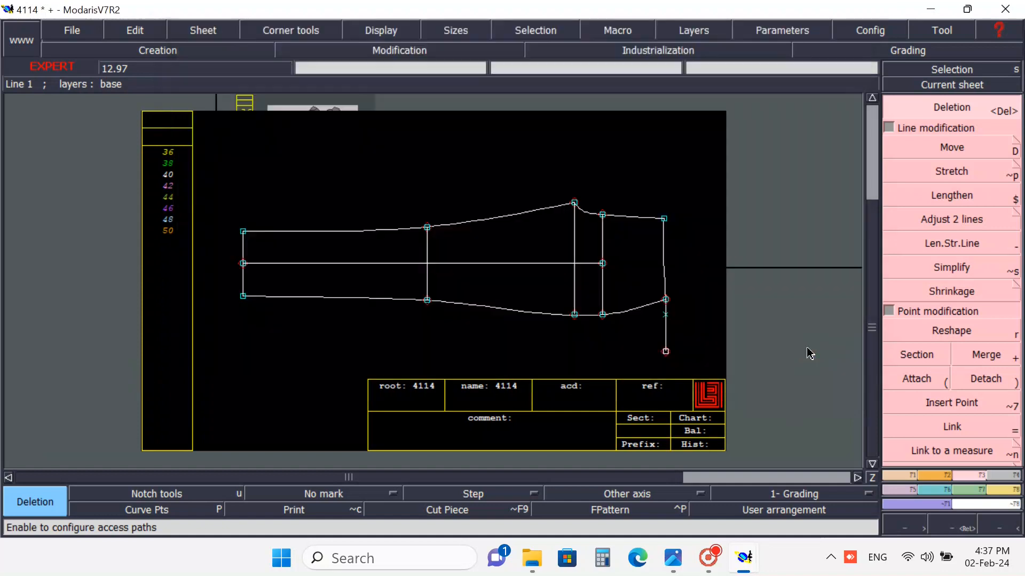
Save the model to its save library, overwriting the existing 4114.mdl file
click(71, 32)
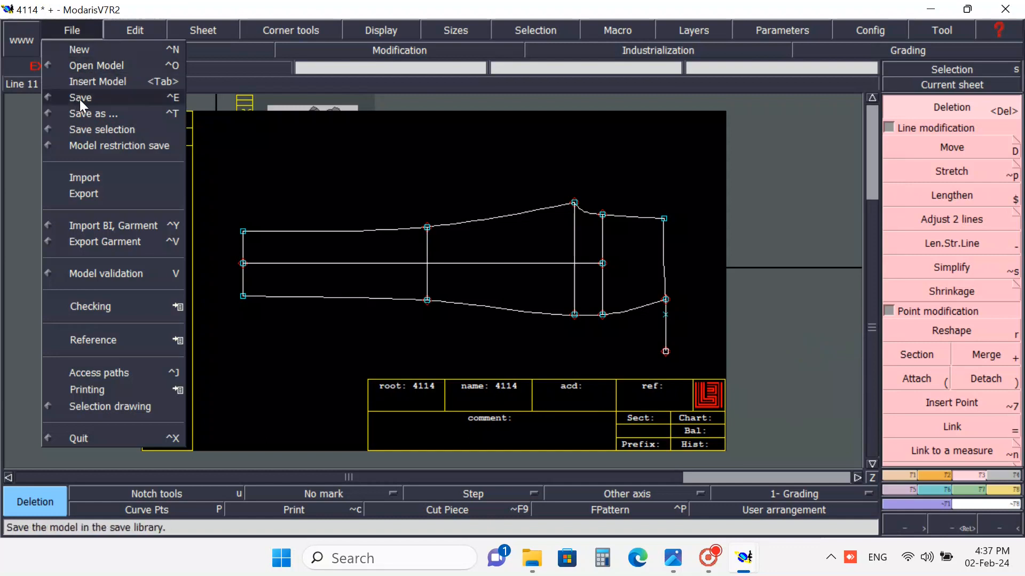
click(80, 98)
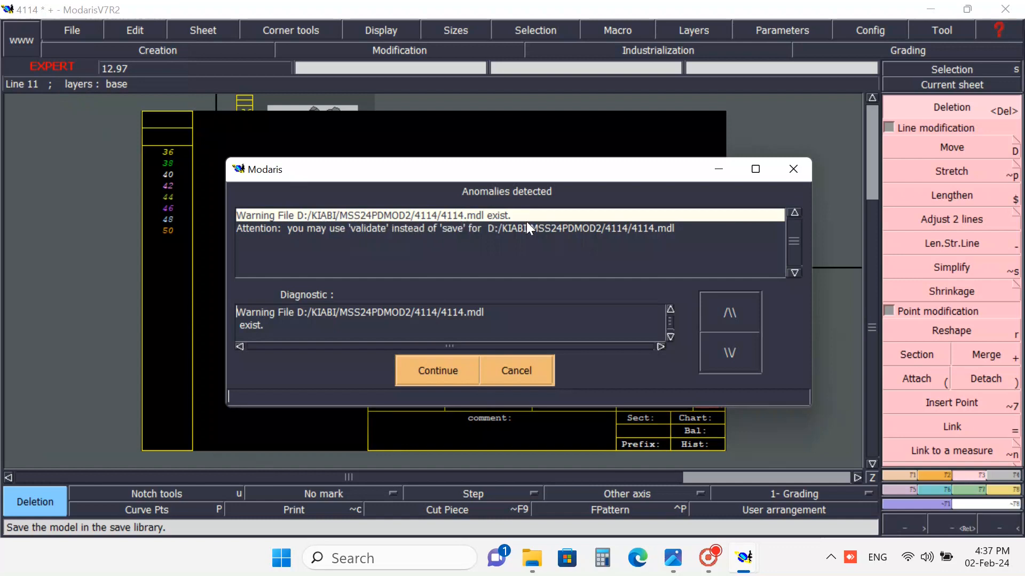
click(438, 374)
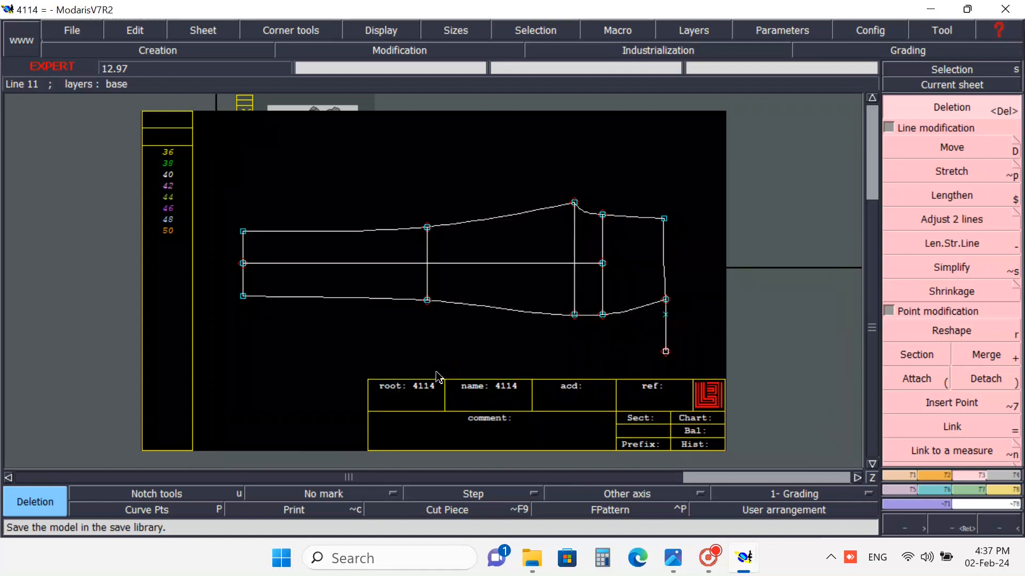